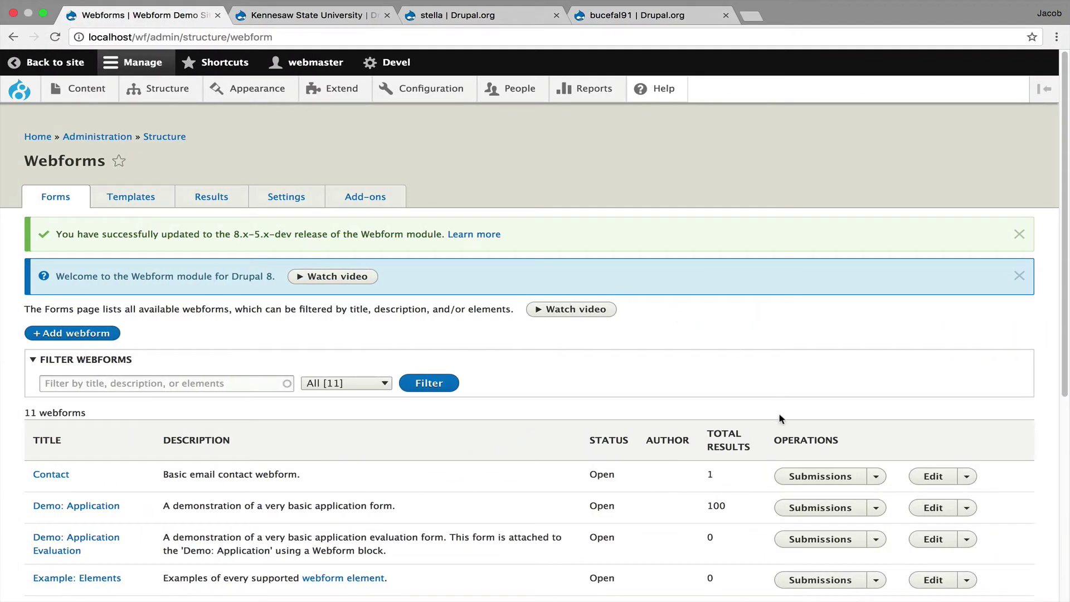
Review the Demo: Application submissions table, then open the webform's element editor.
click(838, 508)
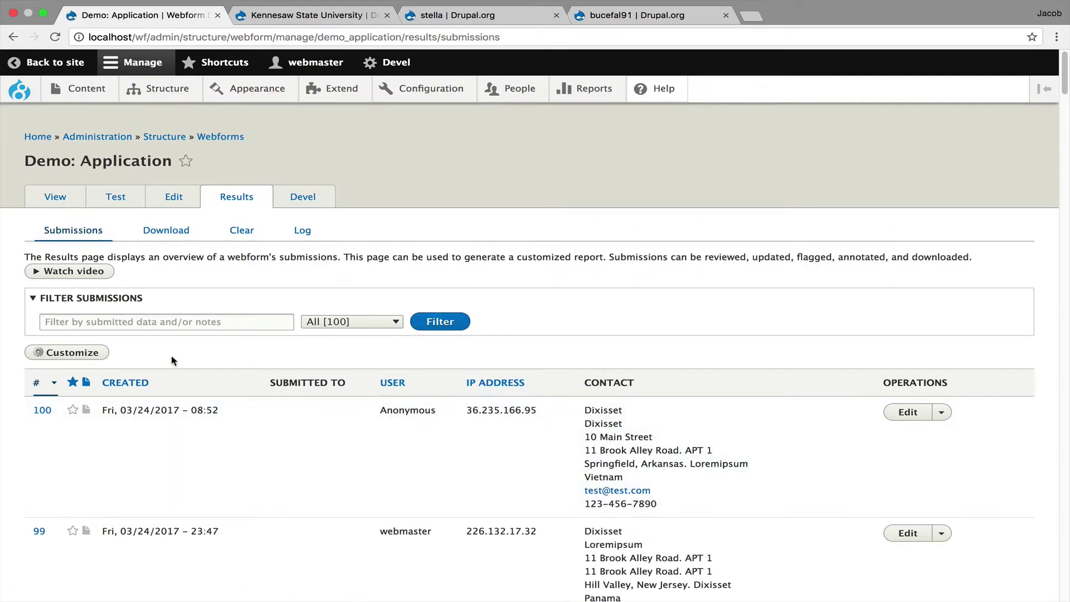
click(98, 353)
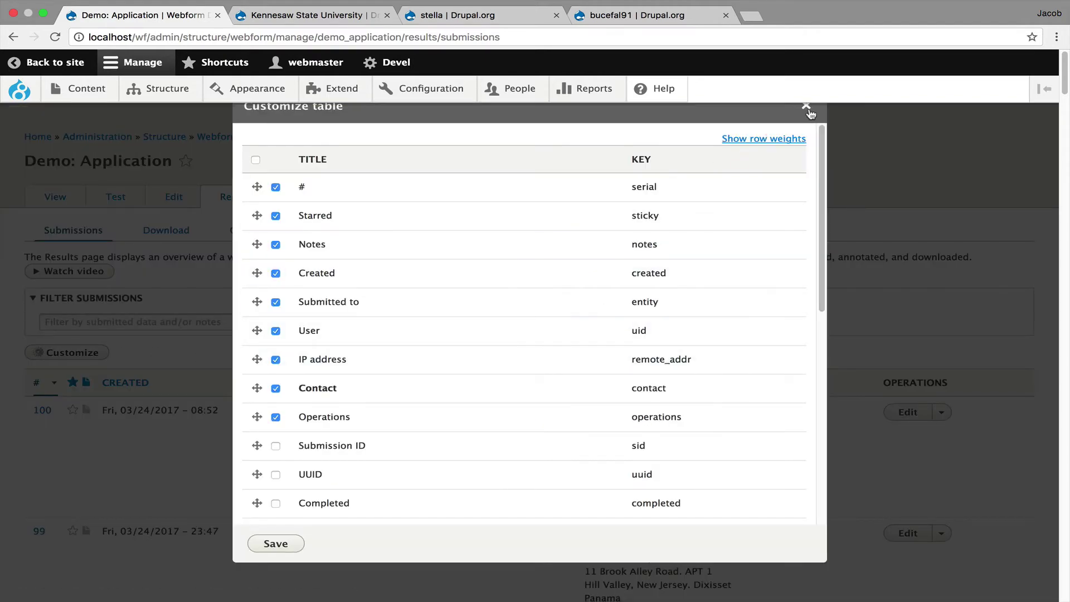
click(808, 109)
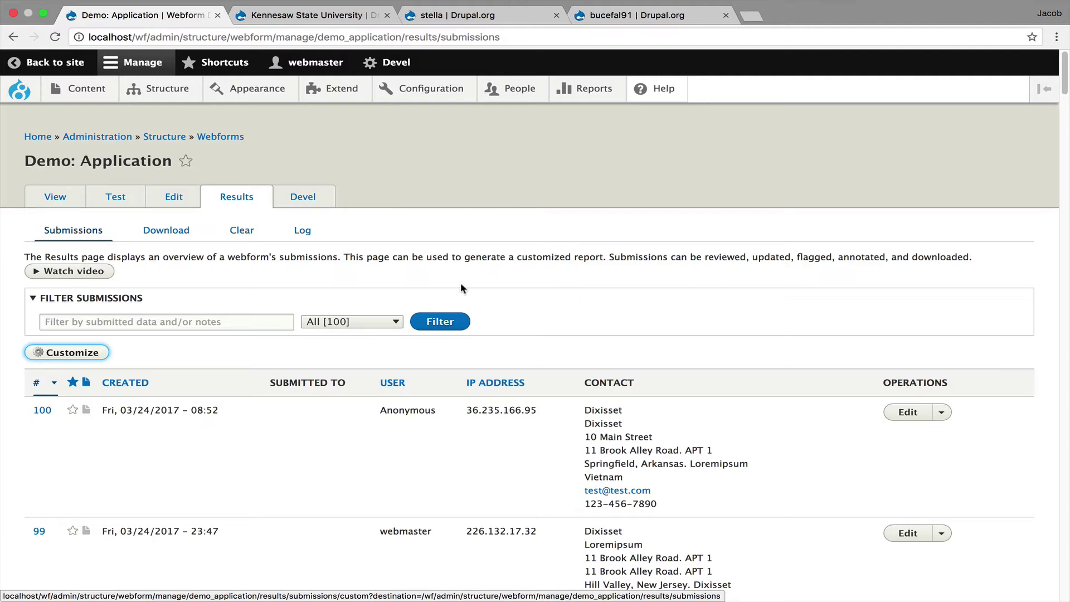
click(174, 200)
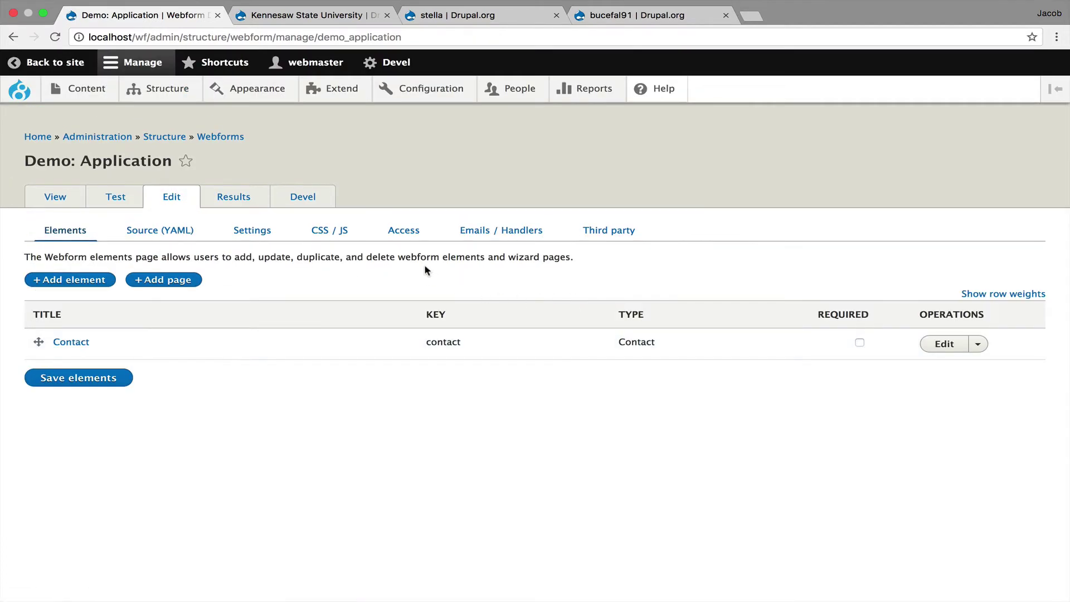
In Demo: Application settings, allow drafts for authenticated and anonymous users.
click(250, 230)
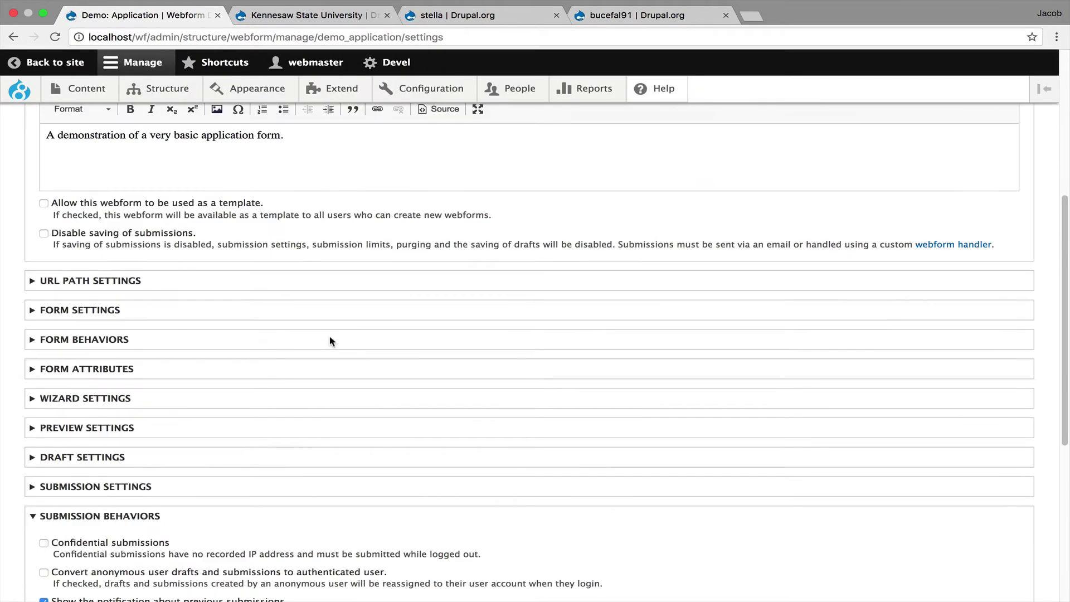
scroll(330, 338, down, 3)
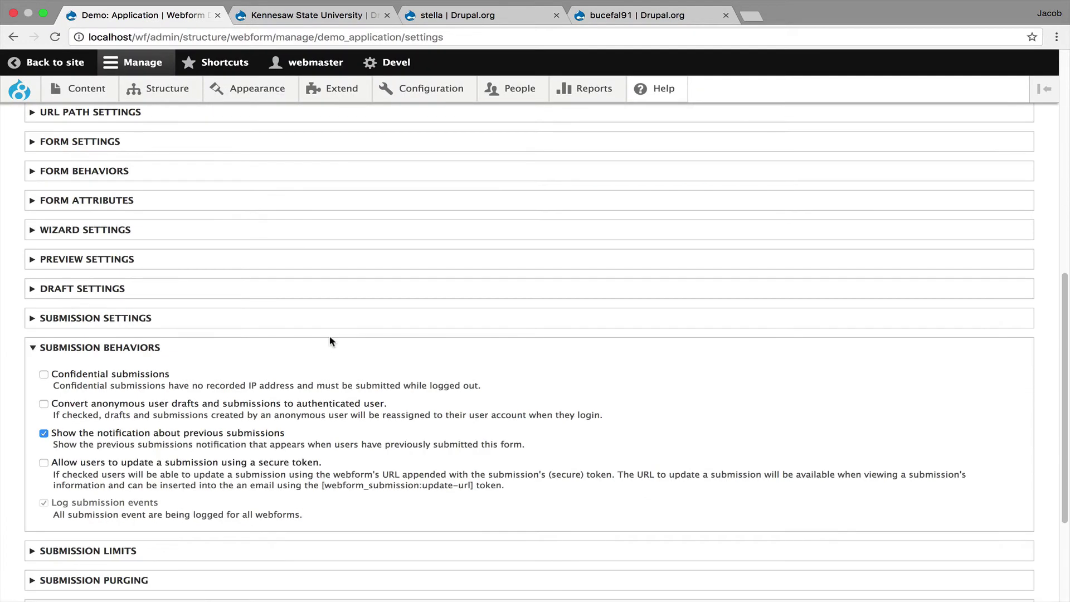
click(168, 294)
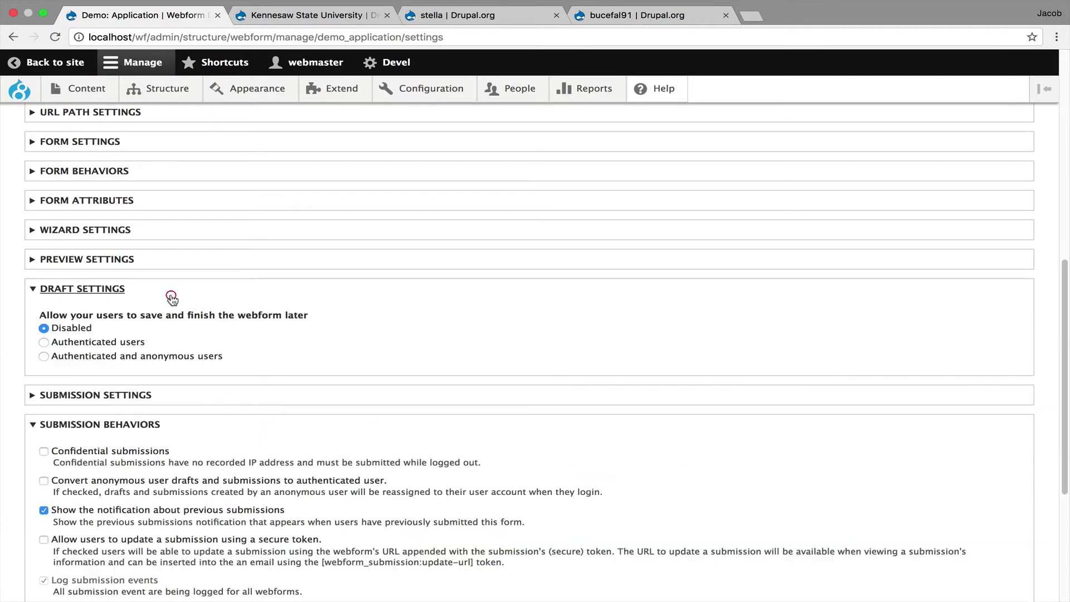
click(163, 359)
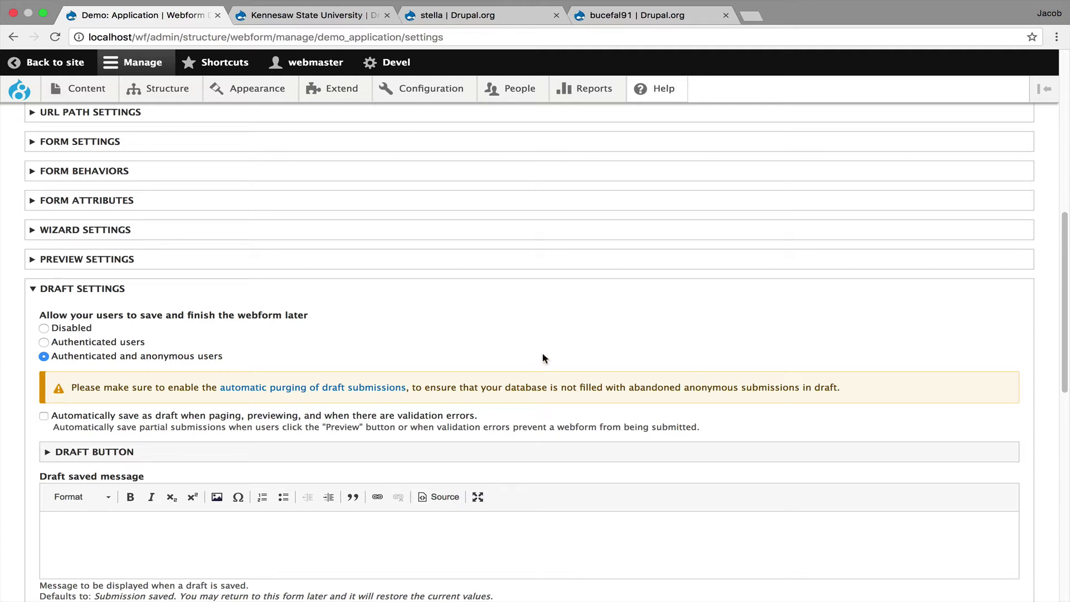
click(357, 292)
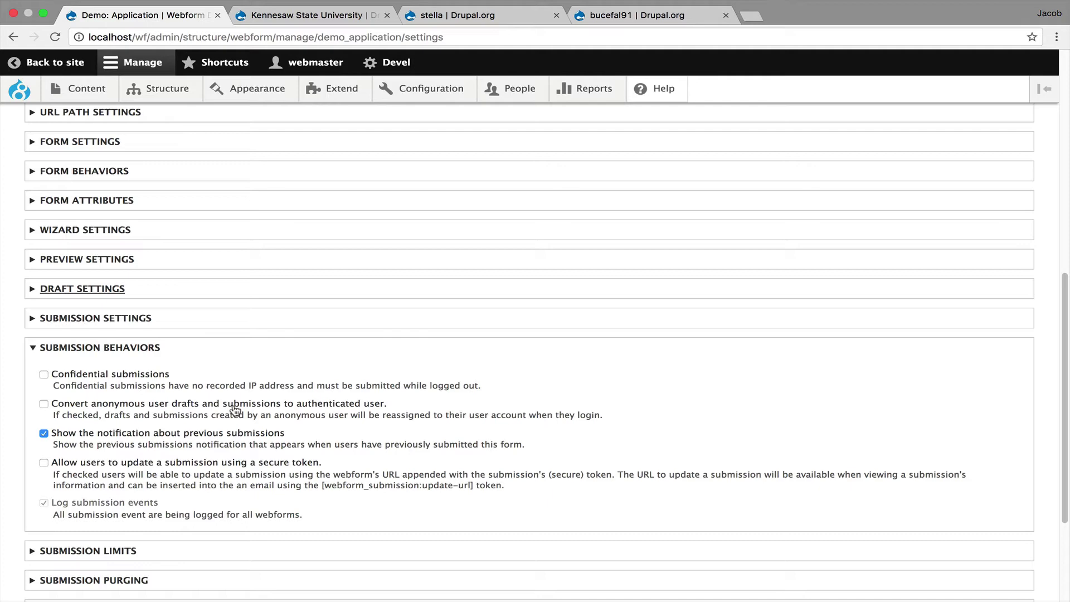
scroll(260, 430, up, 10)
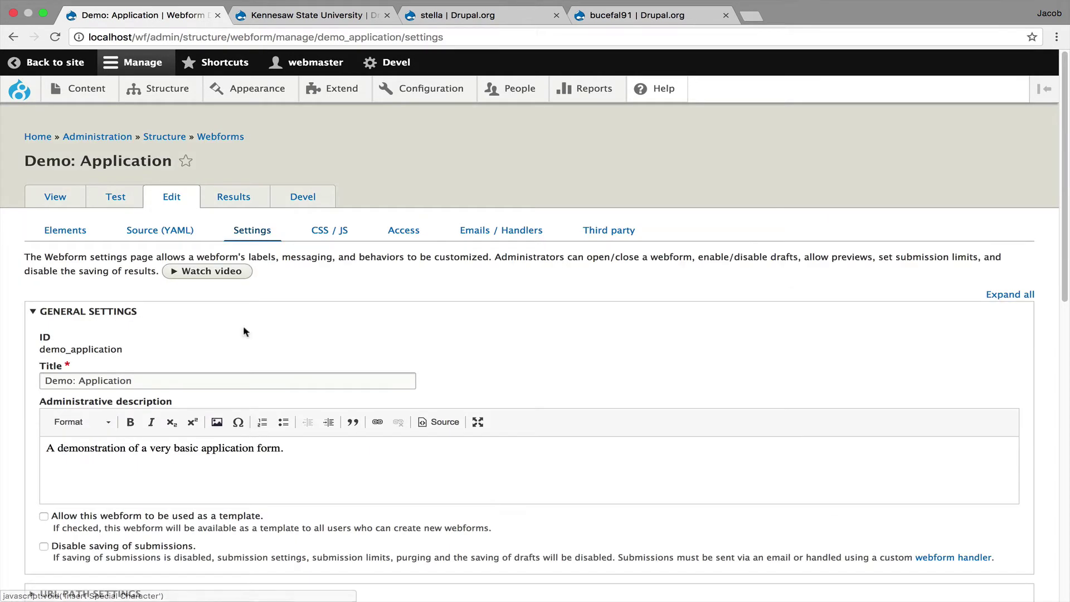
Submit the prefilled Contact webform test message.
click(224, 136)
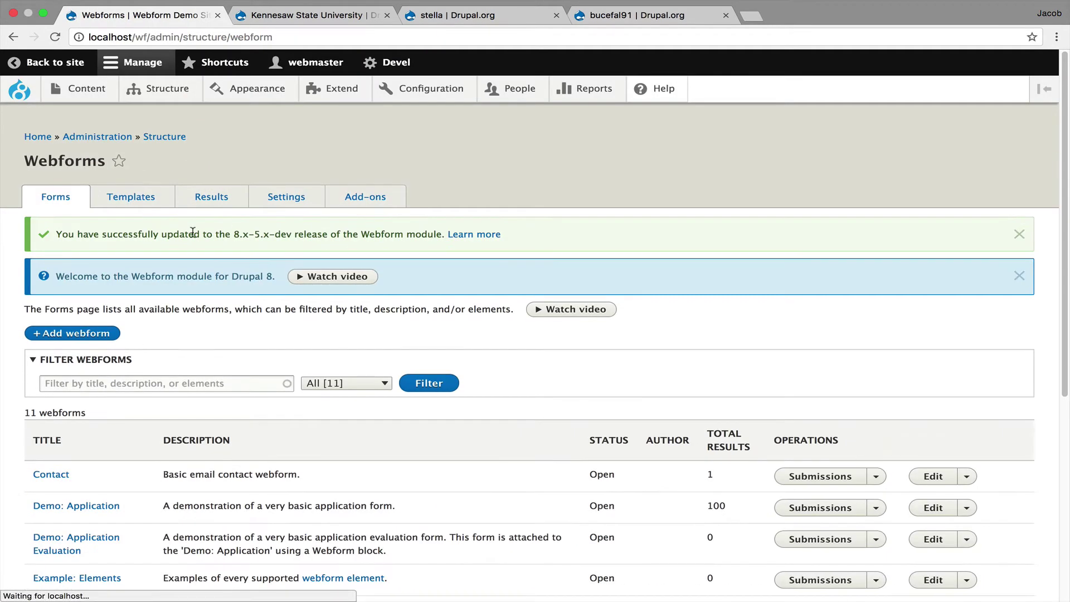
click(51, 474)
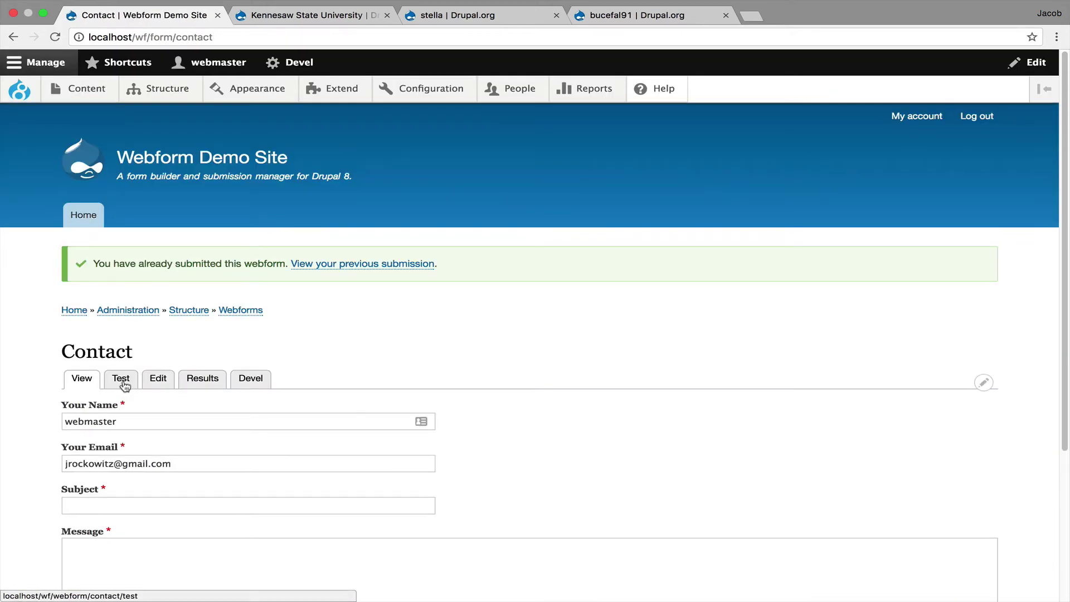
click(119, 377)
scroll(167, 370, down, 5)
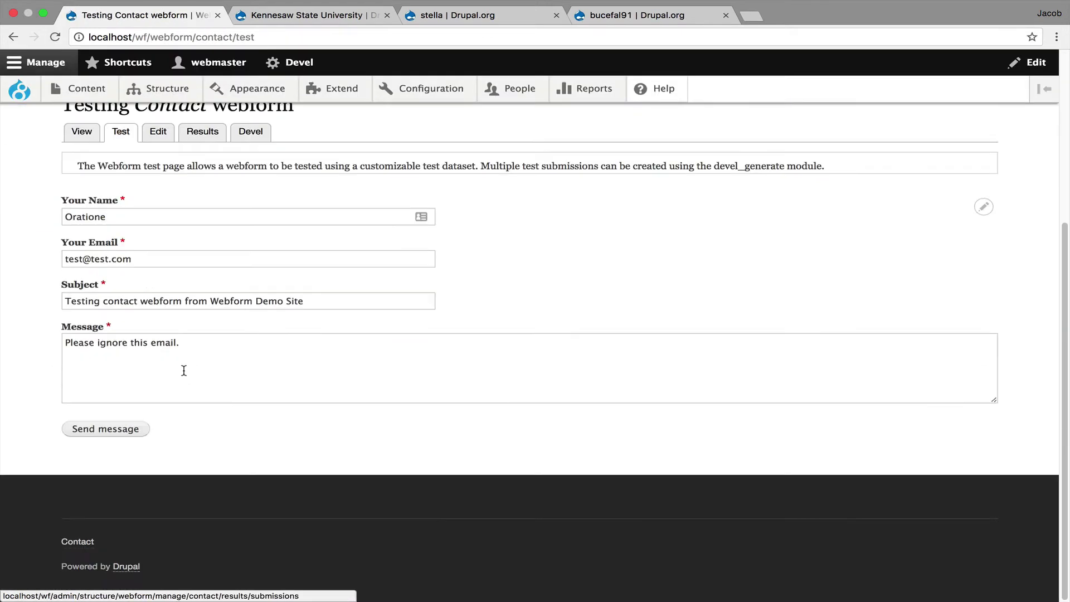
click(131, 430)
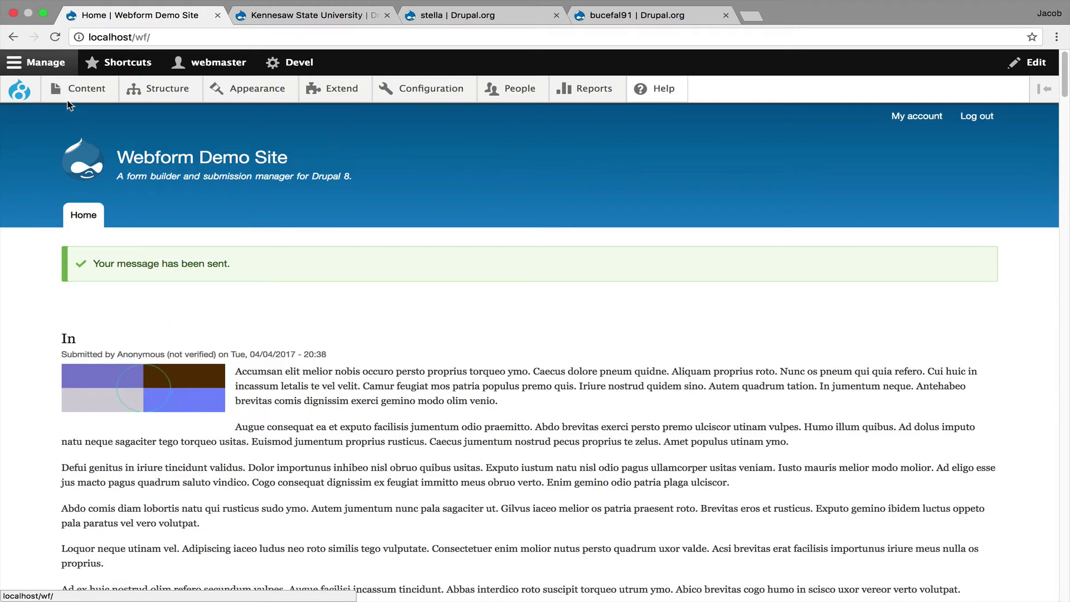
Open the Contact results log and view submission 102's events.
click(13, 37)
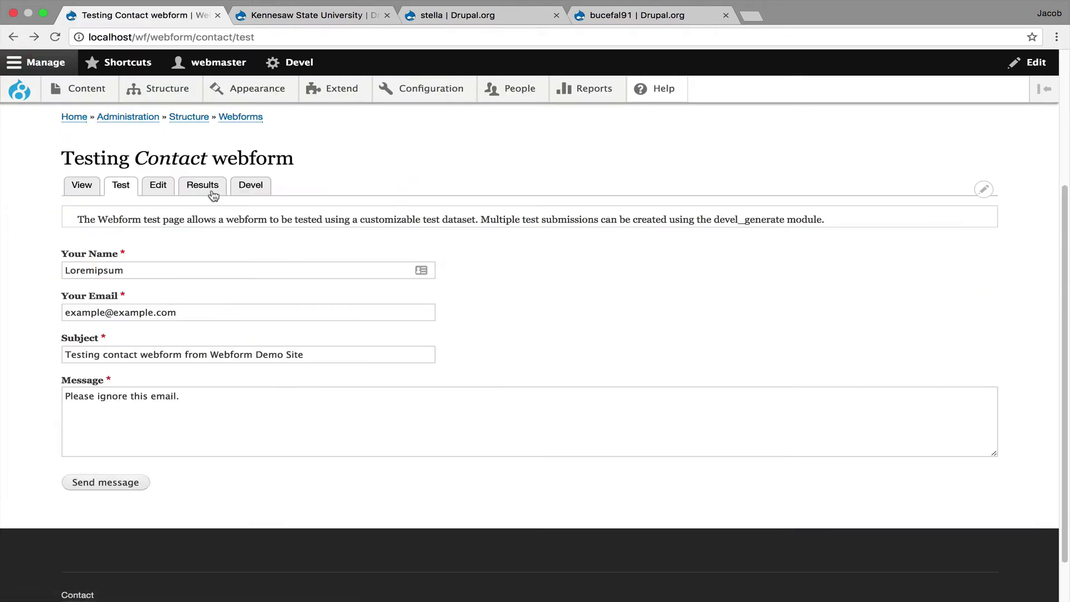
click(213, 194)
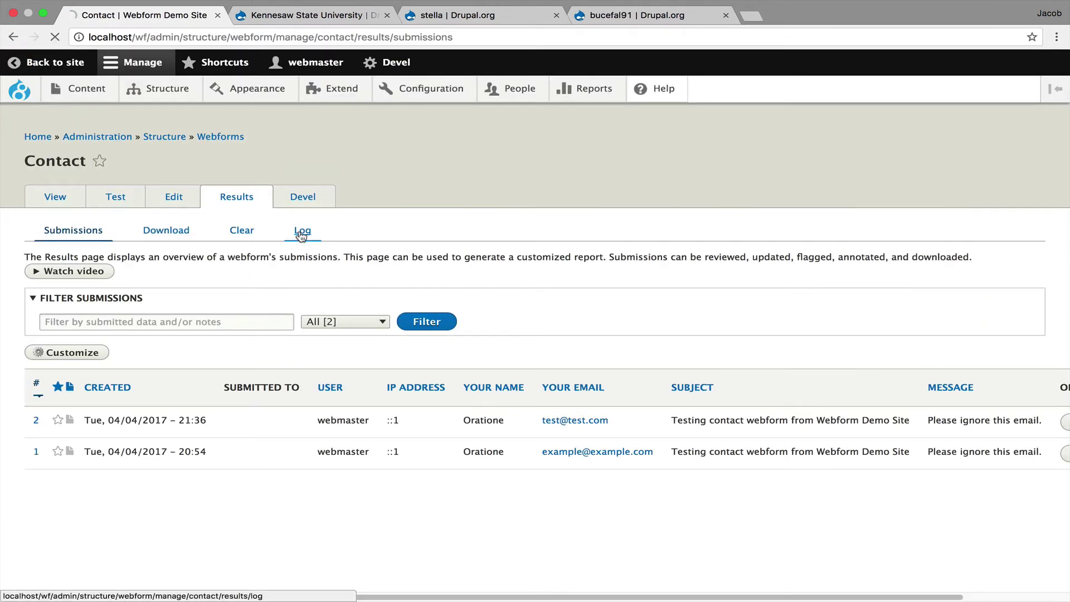
click(300, 232)
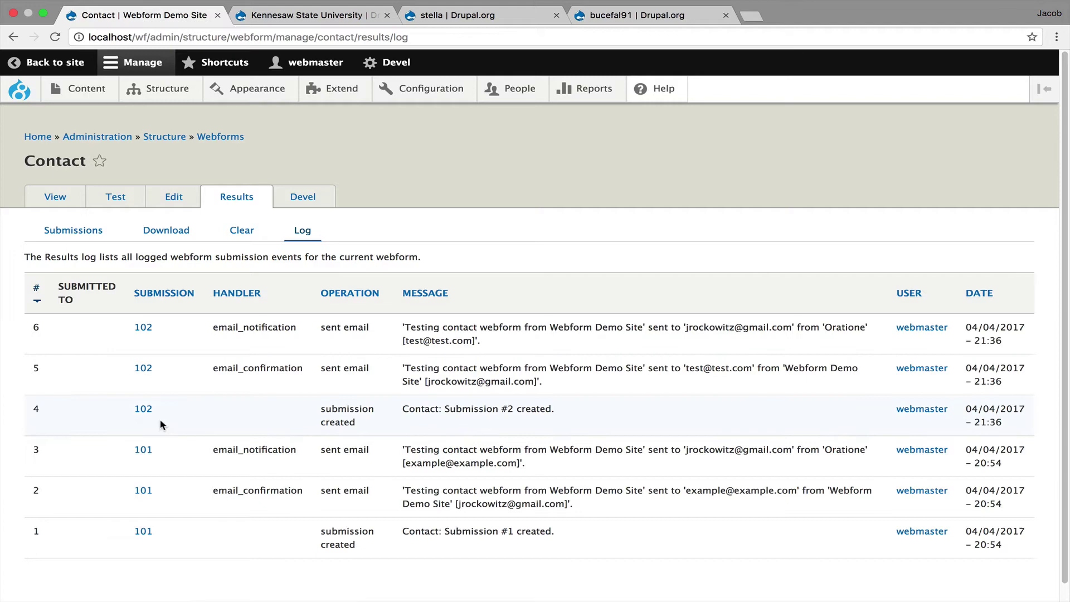
click(144, 408)
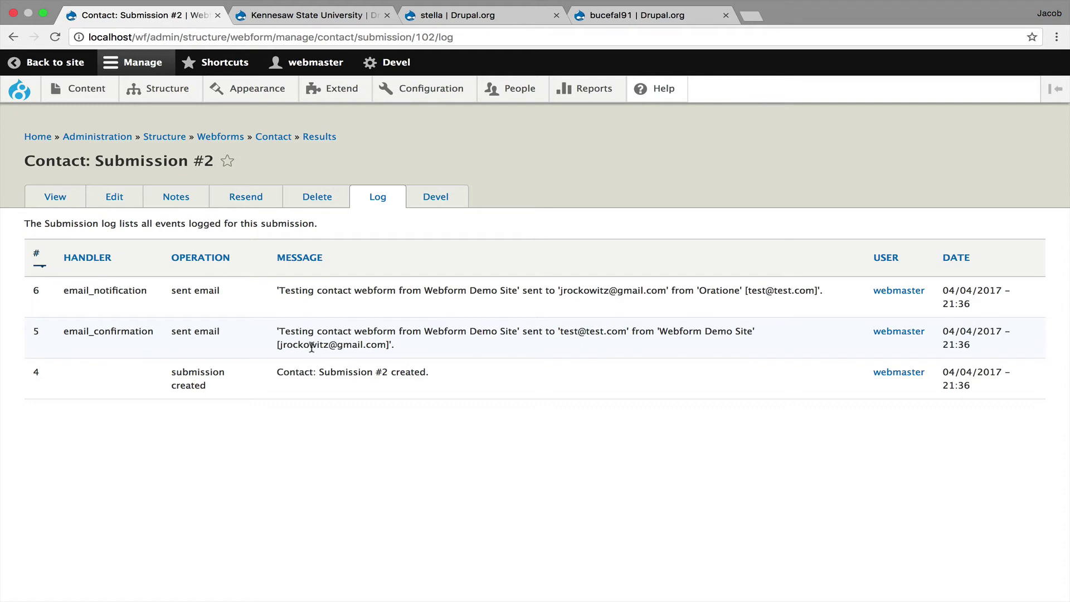
Start a new Webform content item attached to Contact with status set to Scheduled.
mouse_move(89, 89)
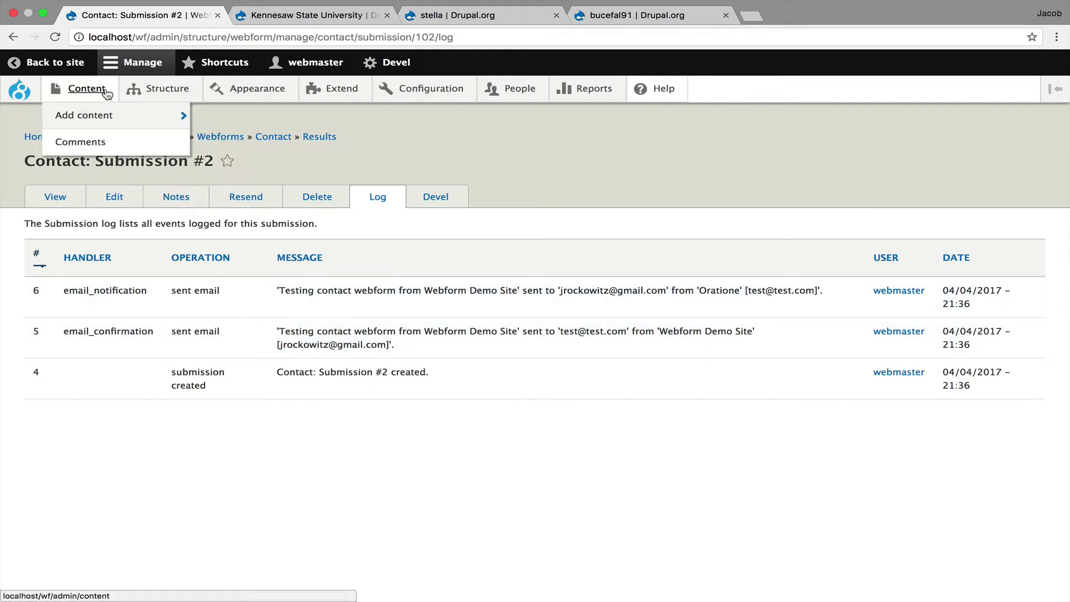
mouse_move(111, 115)
click(238, 195)
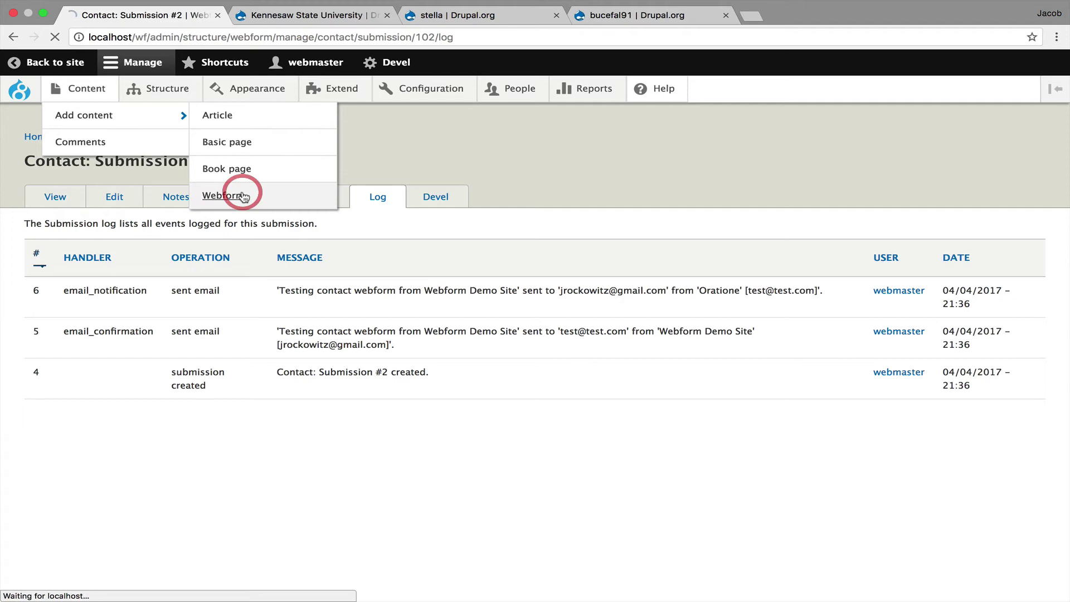
scroll(318, 279, down, 3)
scroll(331, 368, down, 3)
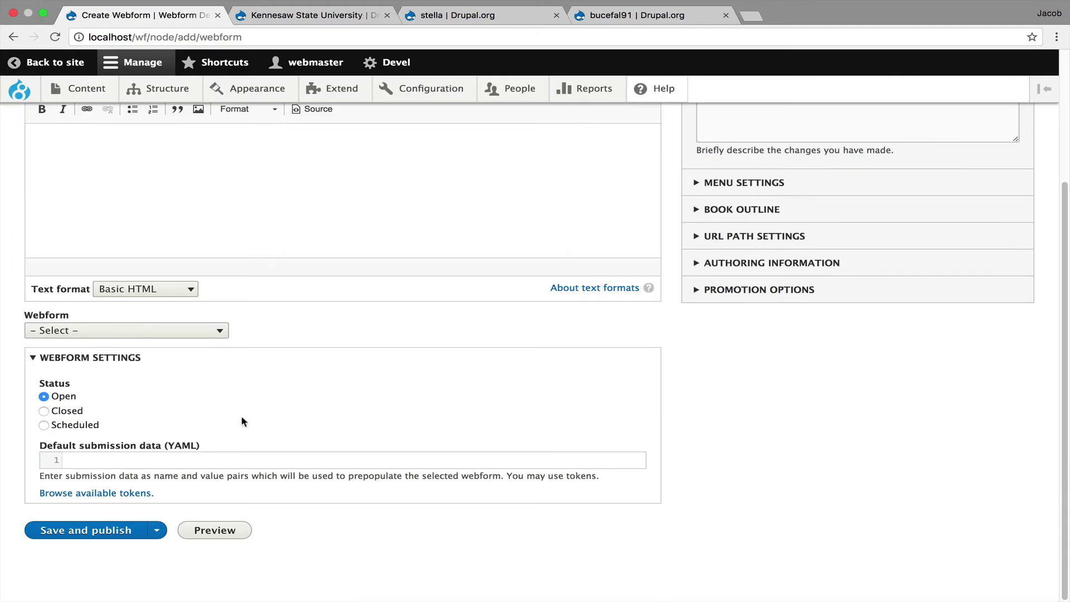
click(191, 360)
click(139, 466)
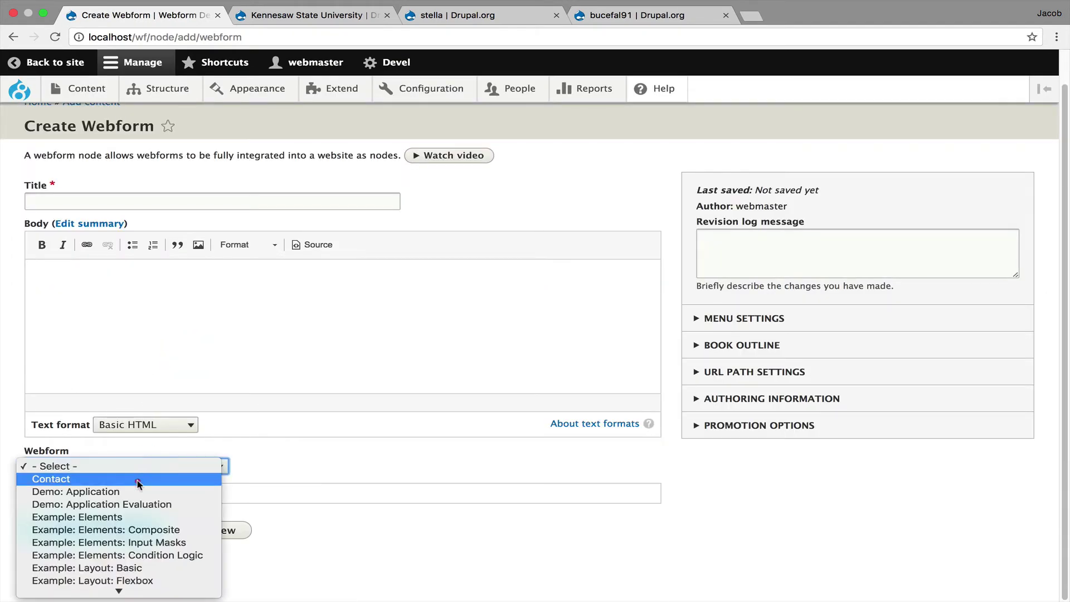
click(139, 477)
click(223, 492)
scroll(205, 501, down, 3)
click(61, 425)
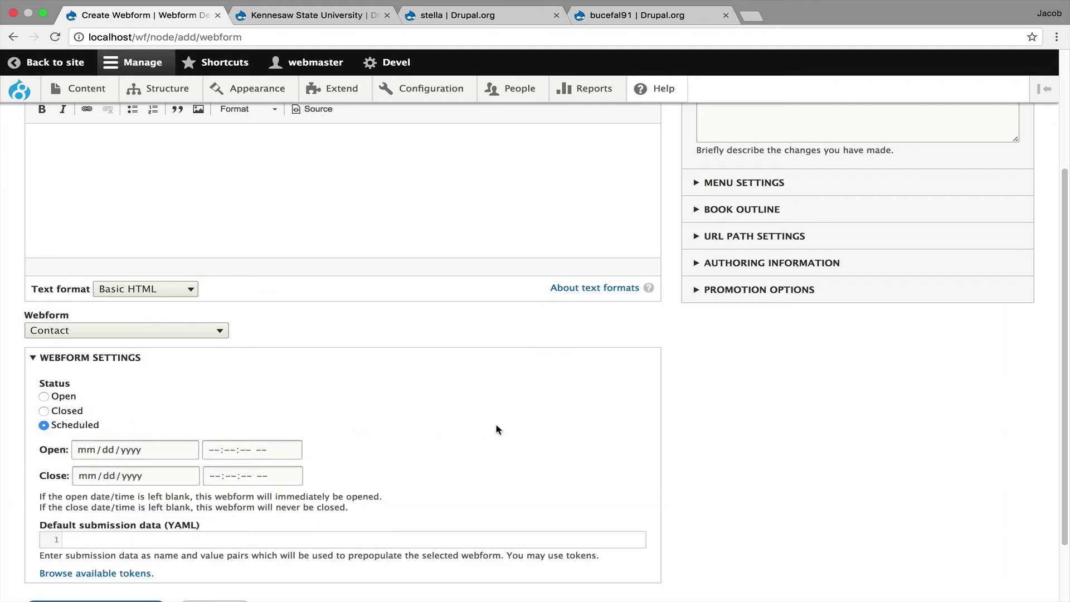
scroll(496, 429, up, 3)
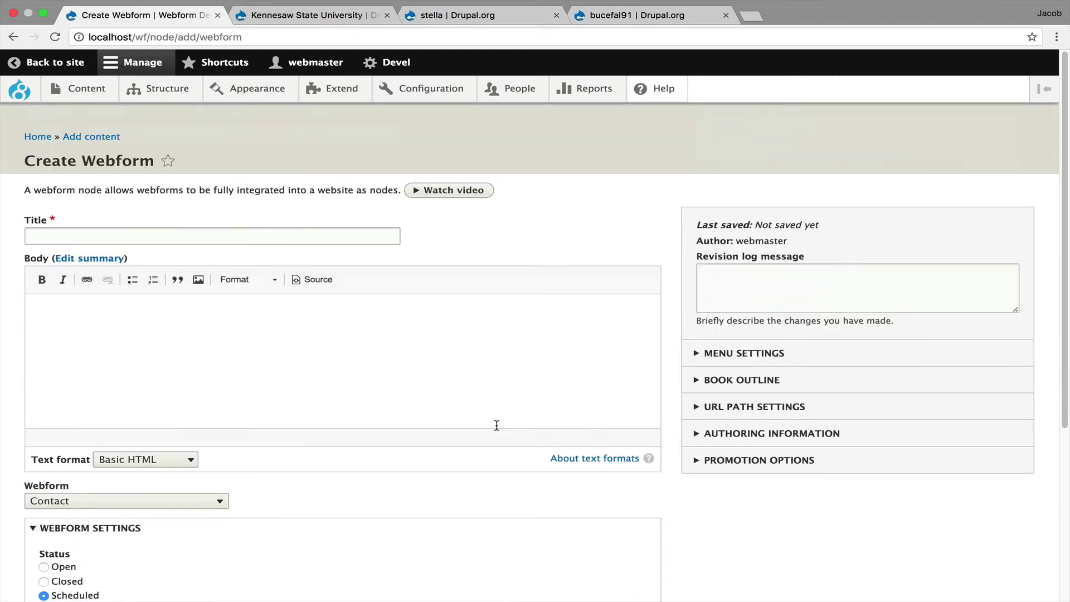
Open the Feedback webform and choose Questions as the feedback type.
mouse_move(165, 89)
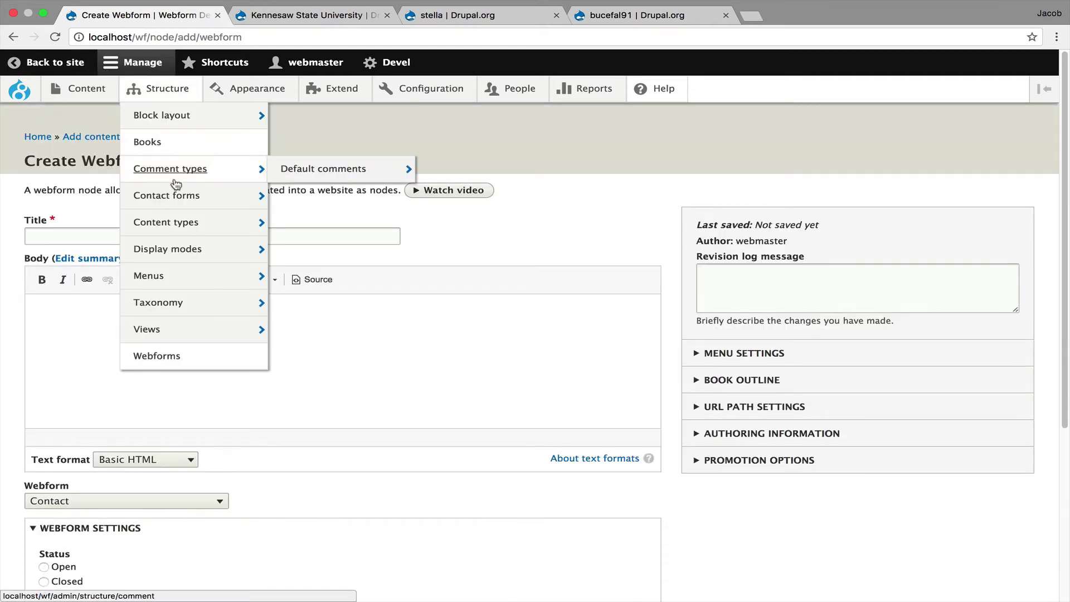
click(189, 358)
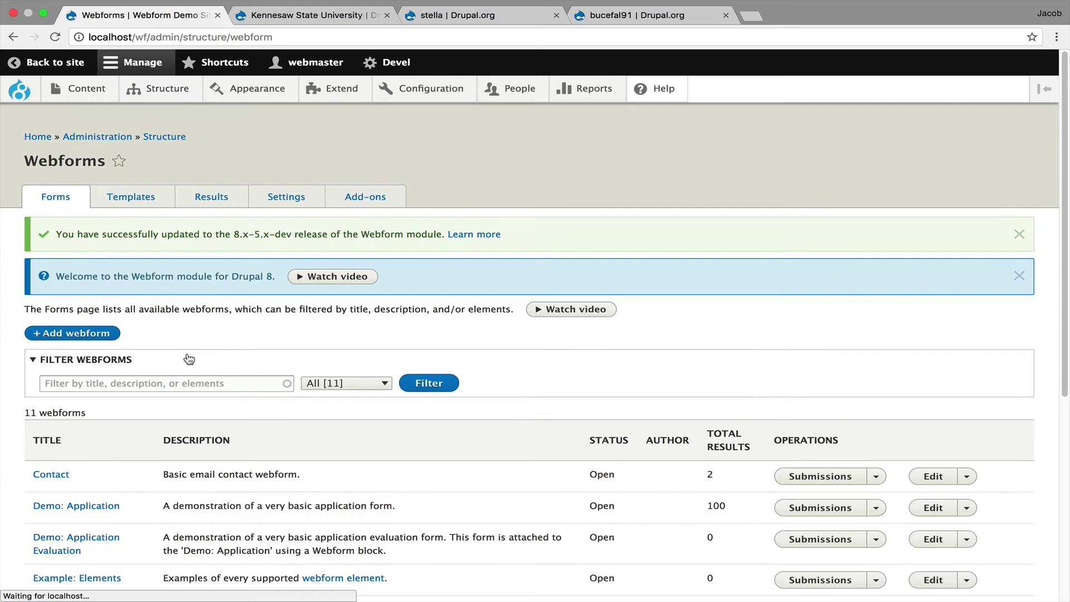
scroll(187, 360, down, 5)
click(62, 523)
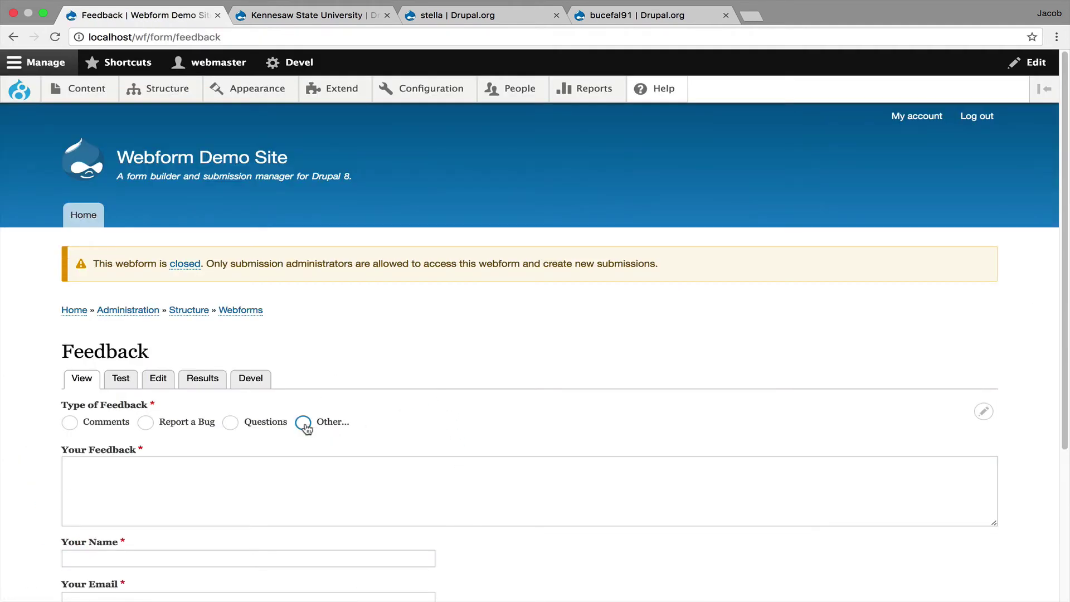
click(305, 424)
click(230, 422)
Try Report a Bug, reset feedback type to Comments, and view the Feedback email handlers.
click(144, 422)
click(69, 422)
click(160, 379)
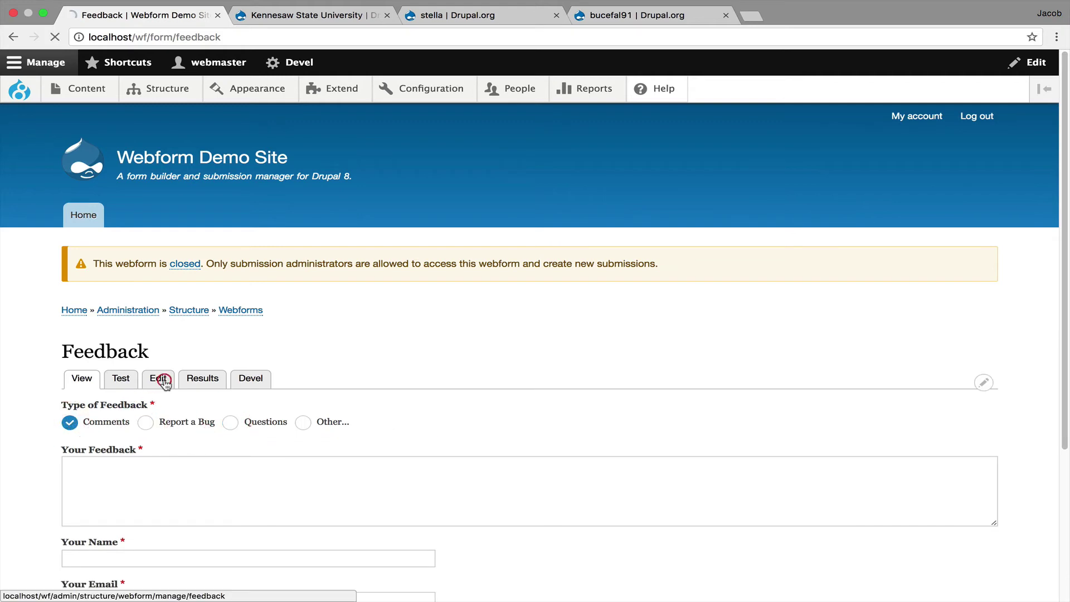
click(477, 232)
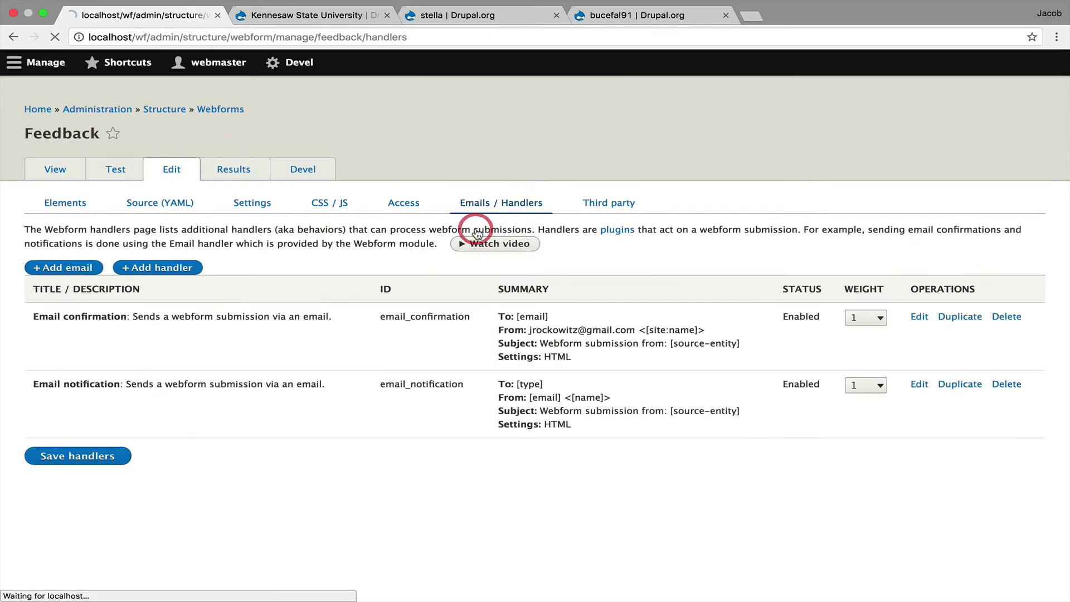
In the Email notification handler, delete the Report a Bug recipient address [site:mail].
click(922, 428)
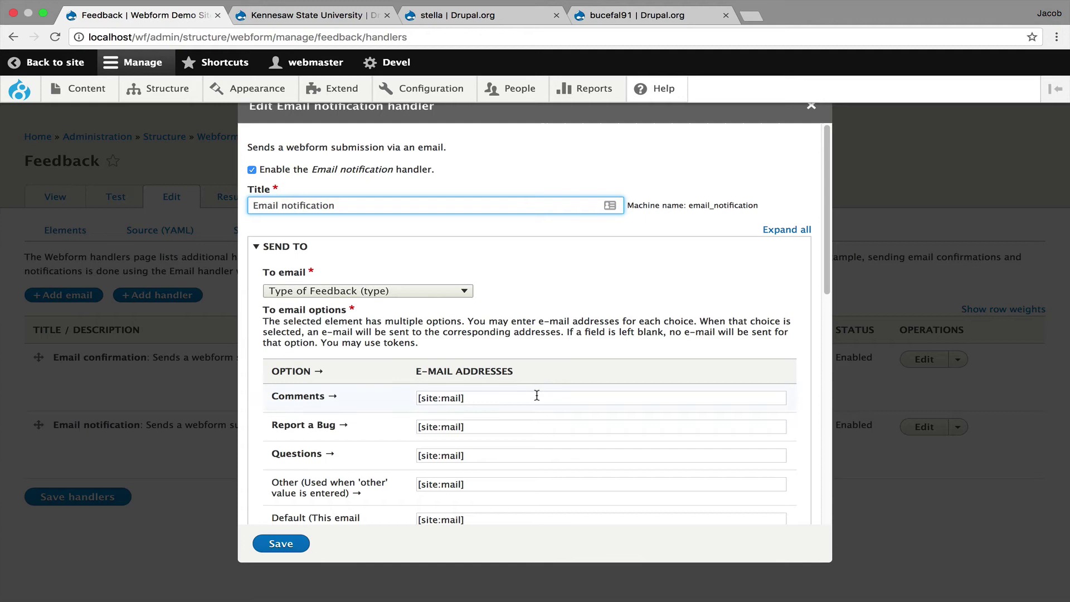
drag(535, 396, 407, 393)
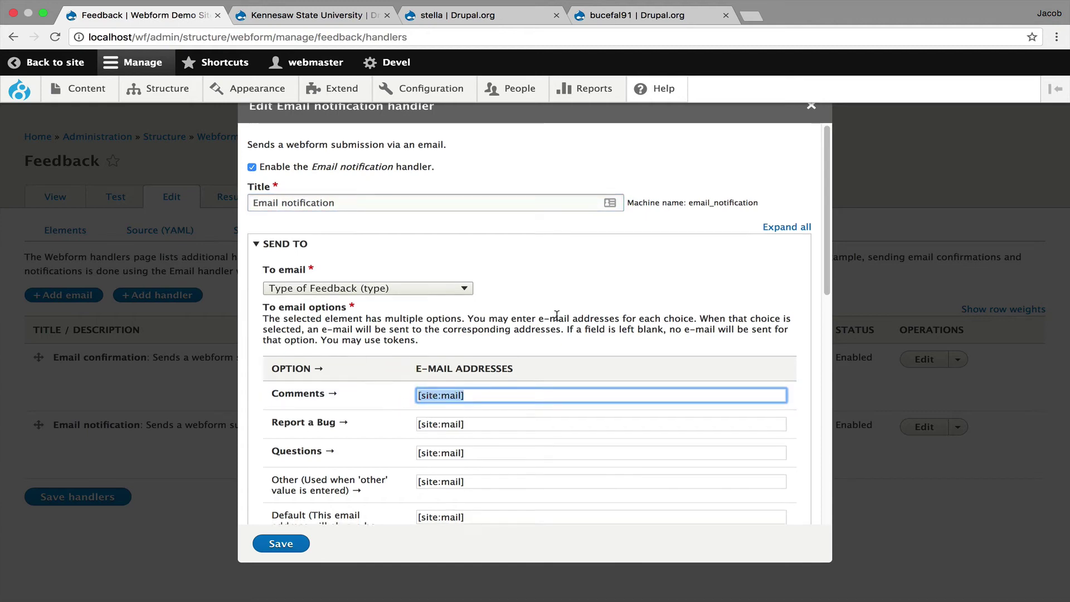
scroll(554, 312, down, 3)
drag(506, 299, 325, 295)
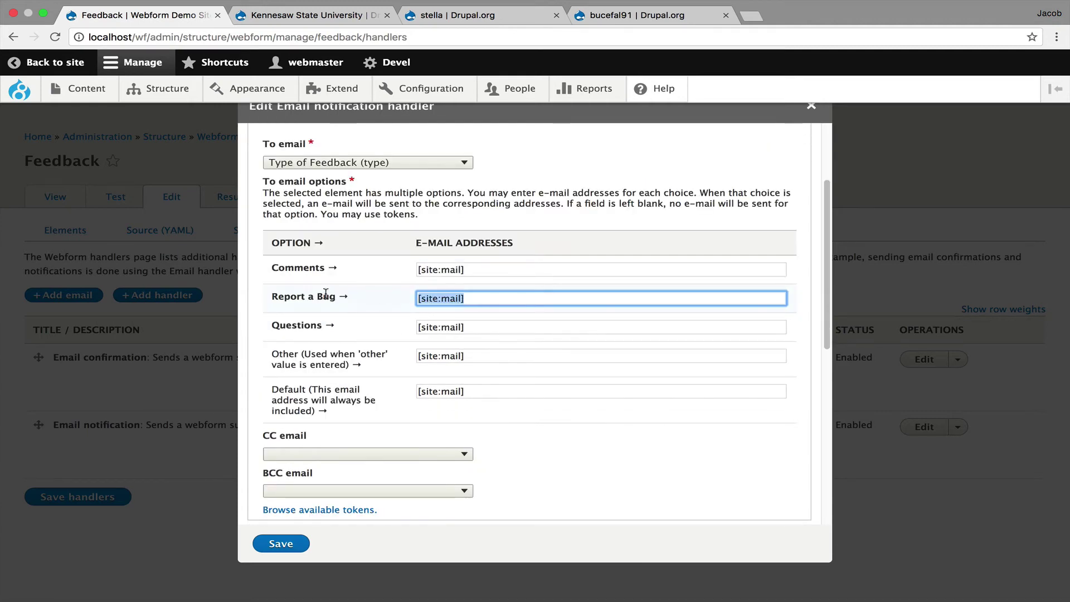
key(BackSpace)
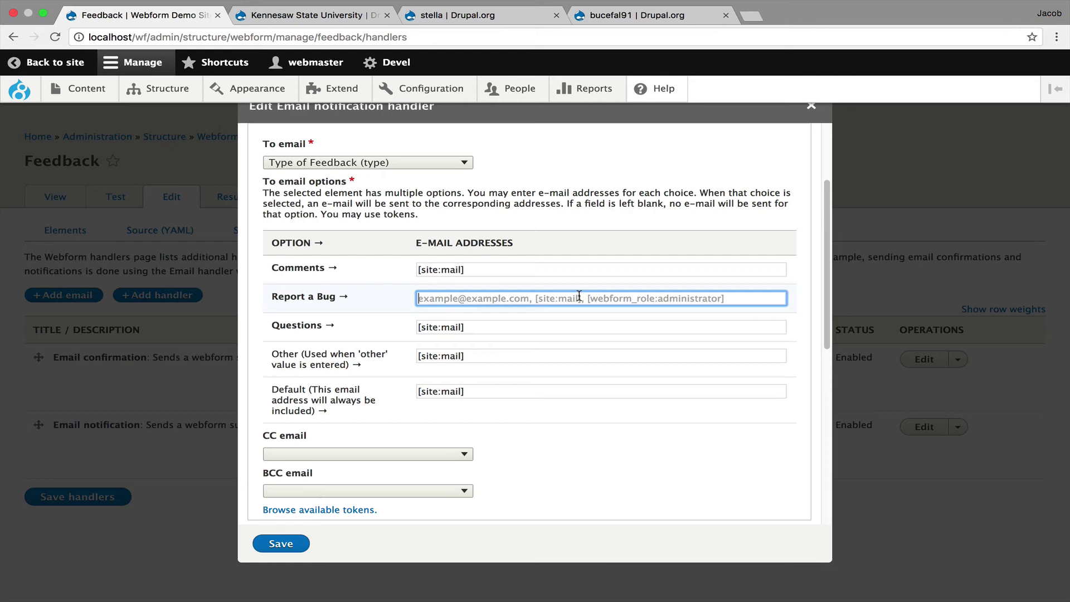
Review the To email choices and Settings section, then close the handler without saving.
click(436, 164)
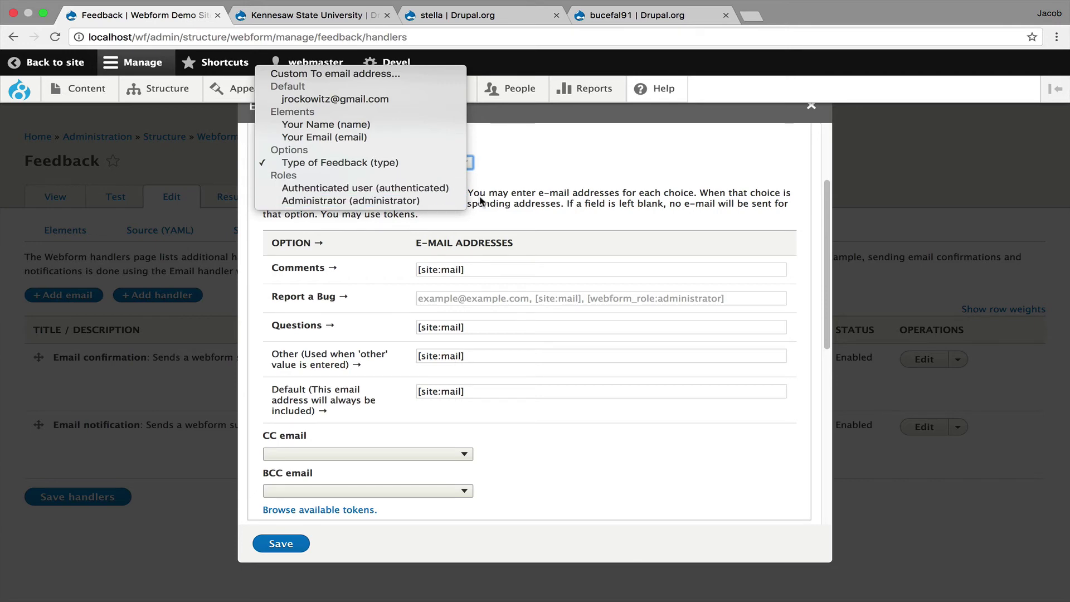
click(513, 207)
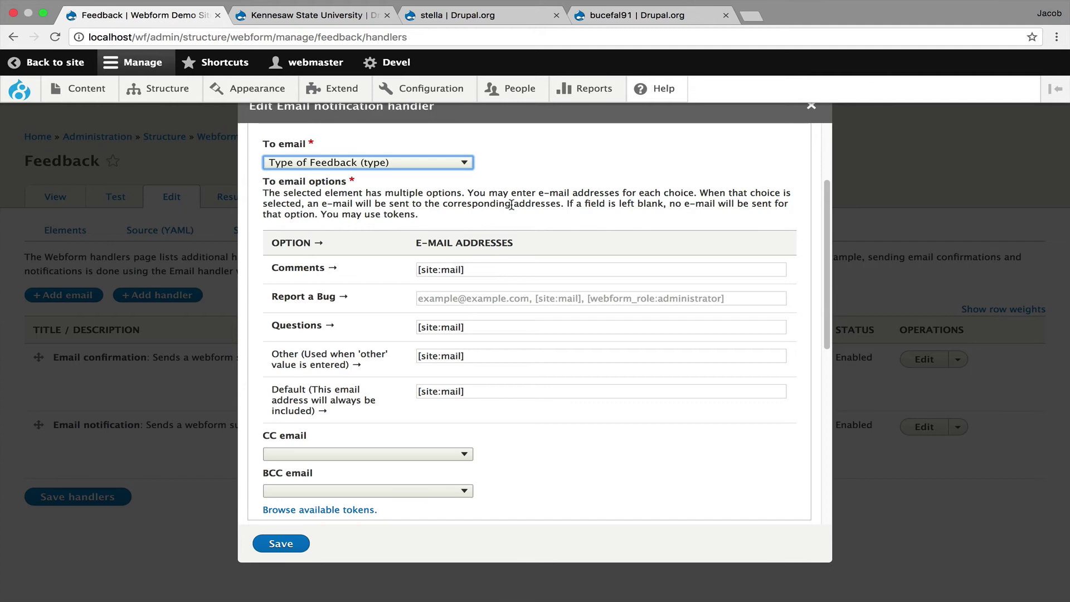
scroll(511, 205, down, 5)
scroll(510, 203, down, 5)
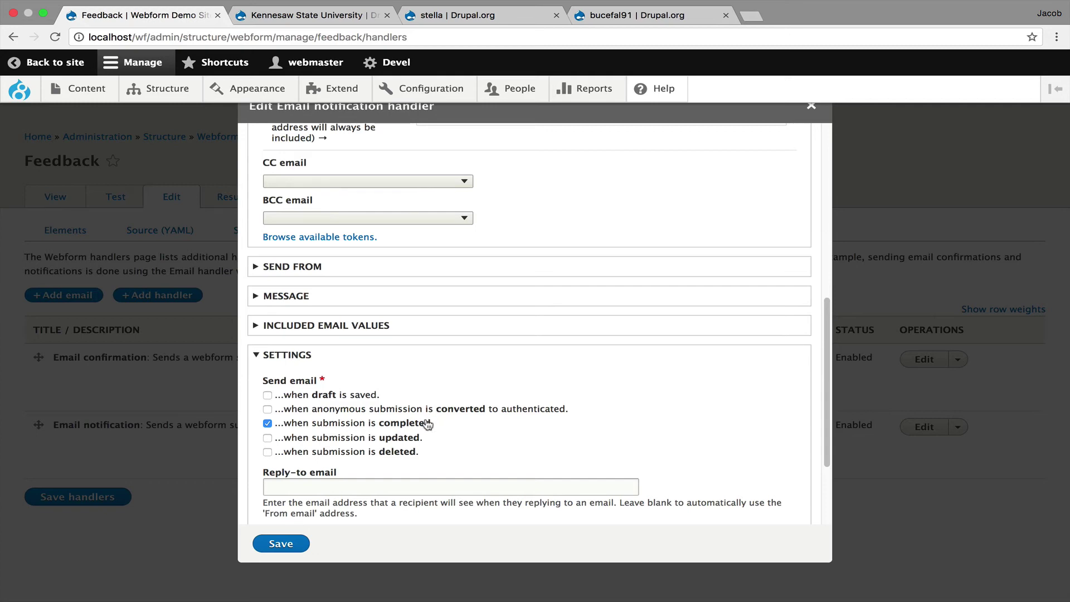
scroll(546, 355, down, 4)
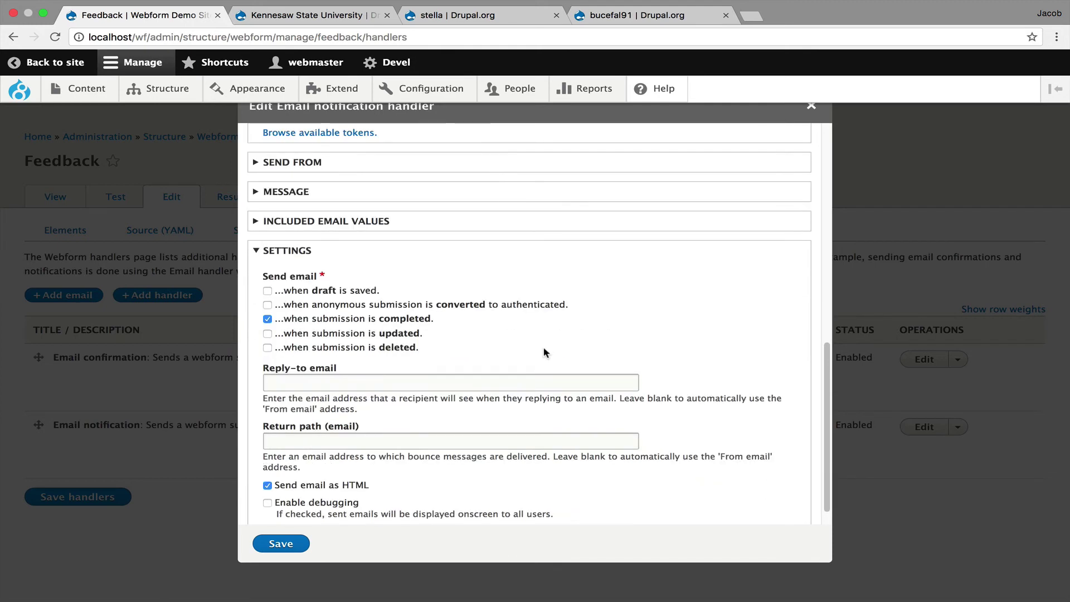
key(Escape)
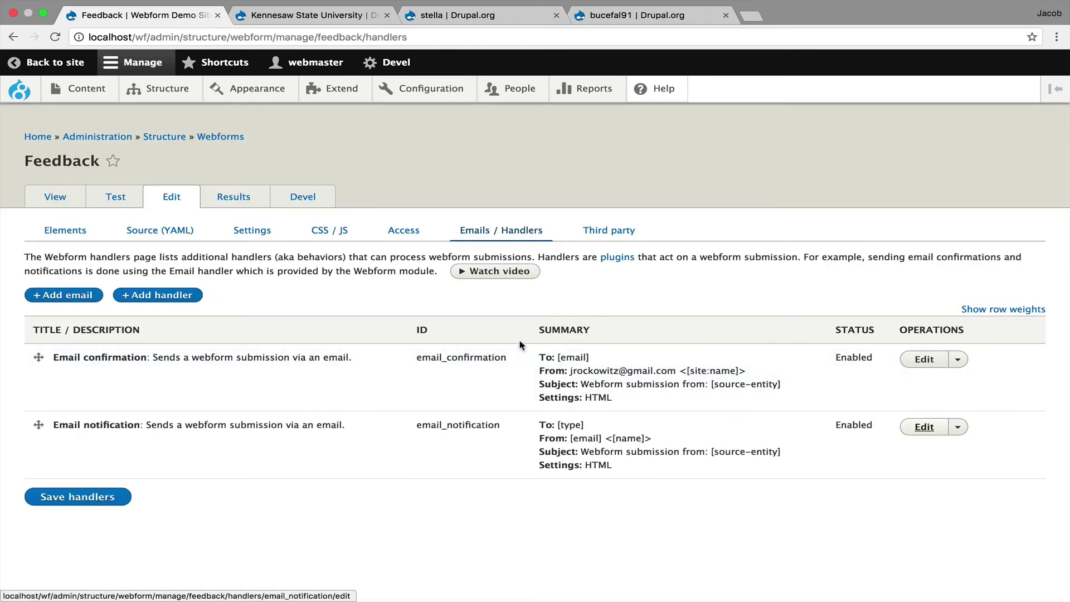
Open the Example: Elements demo form from the Webforms list.
click(231, 137)
scroll(305, 389, down, 3)
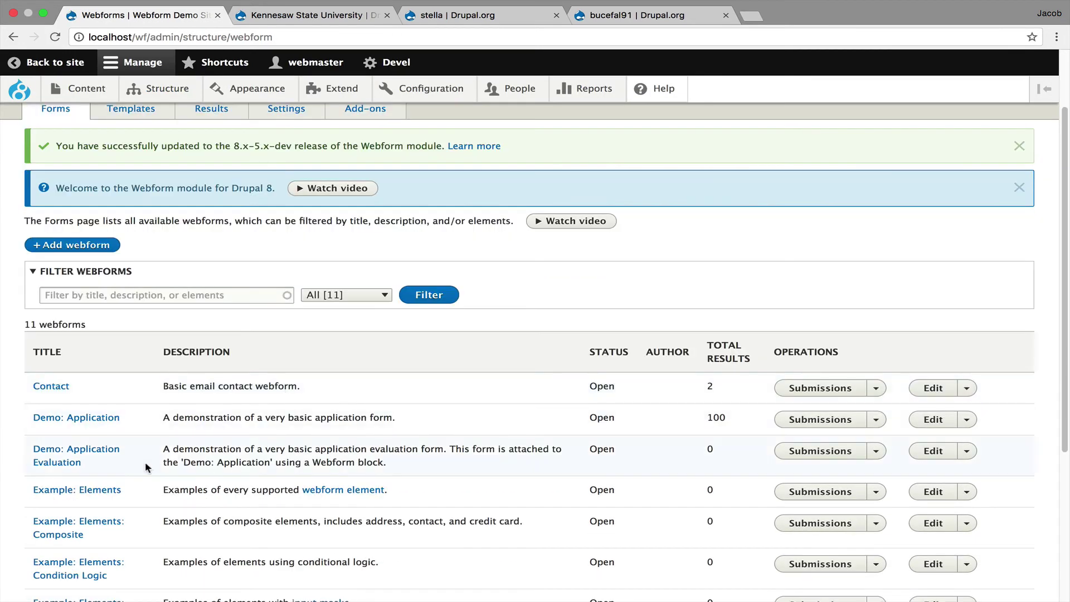
click(106, 488)
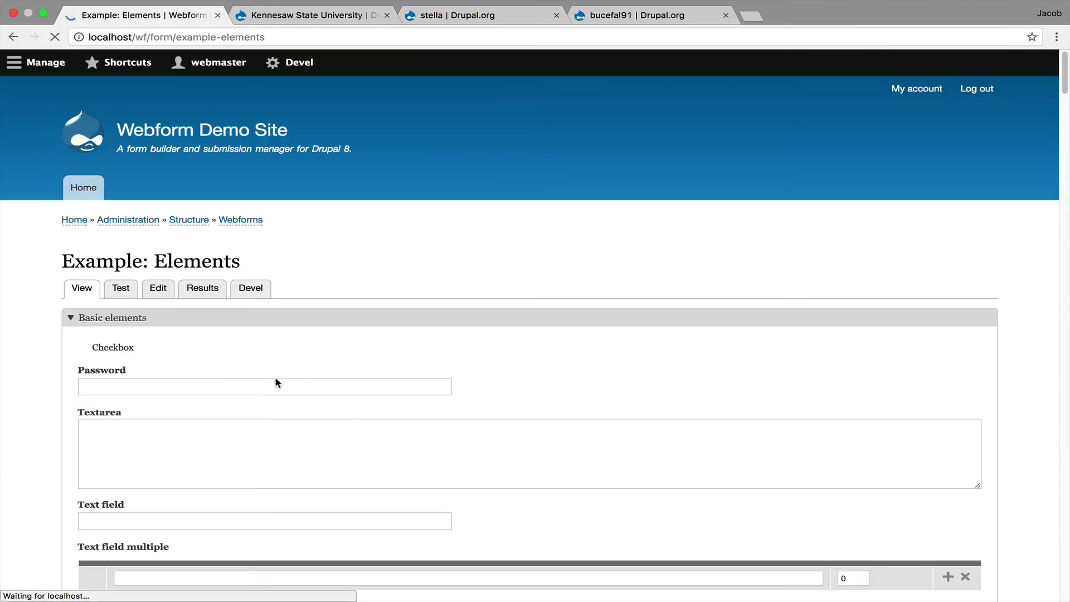
scroll(507, 341, down, 10)
scroll(509, 343, down, 20)
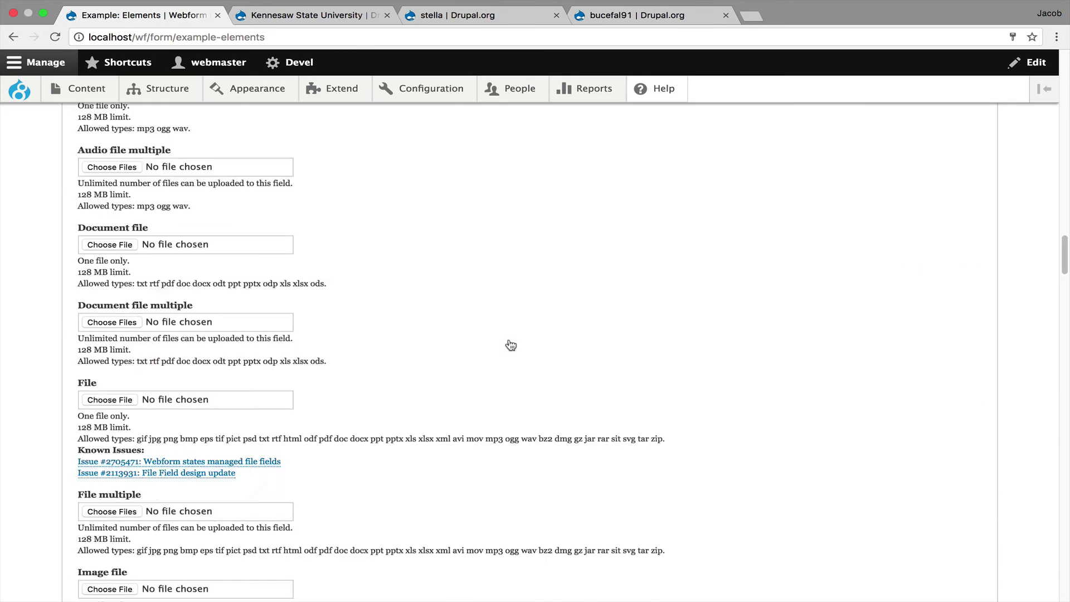
Pick Cute Kitten 1 in Image select and all three kittens in Image select multiple.
click(315, 227)
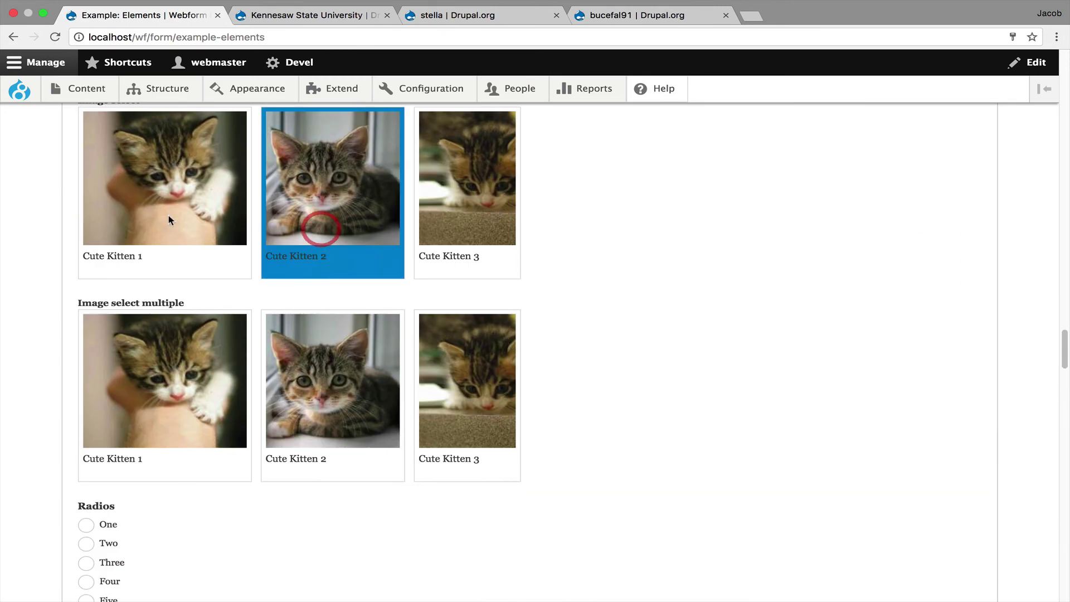
click(169, 217)
click(219, 402)
click(328, 369)
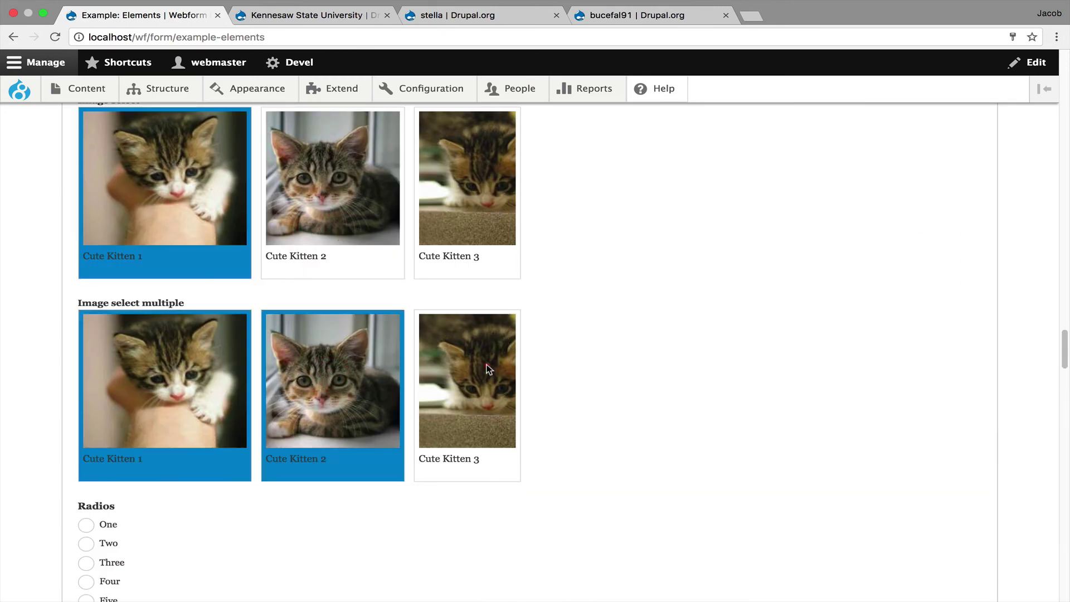
click(486, 369)
click(480, 207)
click(387, 217)
click(173, 216)
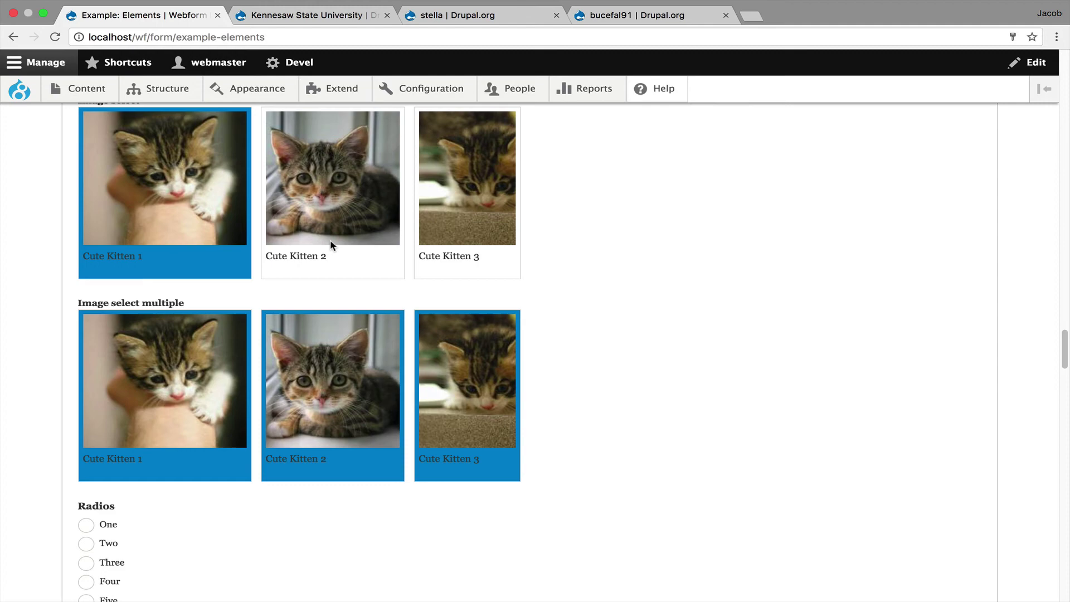
Tick the pithaslust, vech, preba, neclij and gifromukis Term checkboxes.
scroll(330, 240, down, 20)
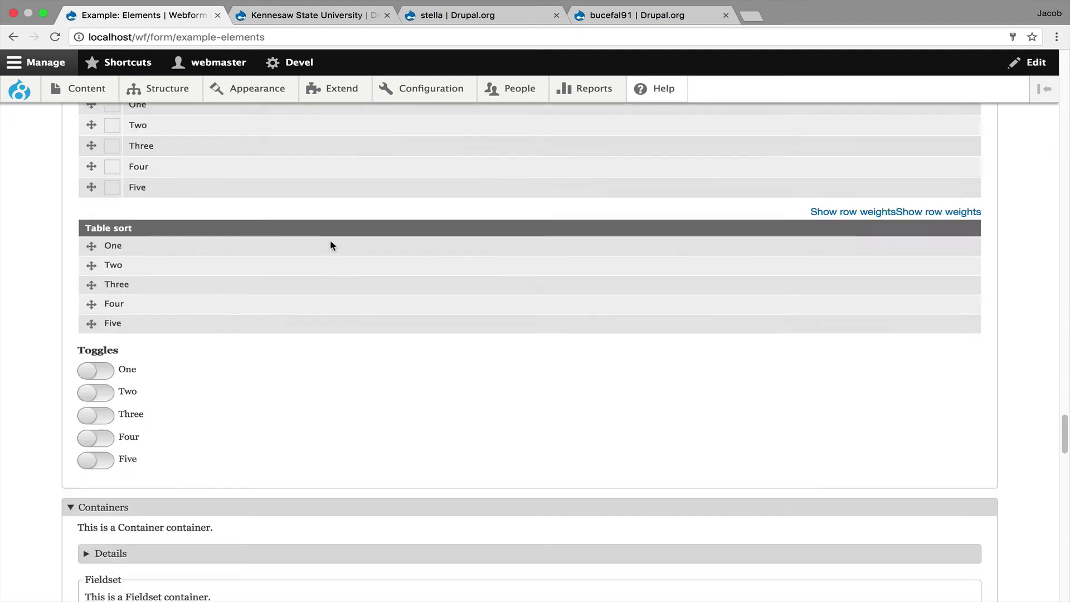
scroll(329, 239, down, 15)
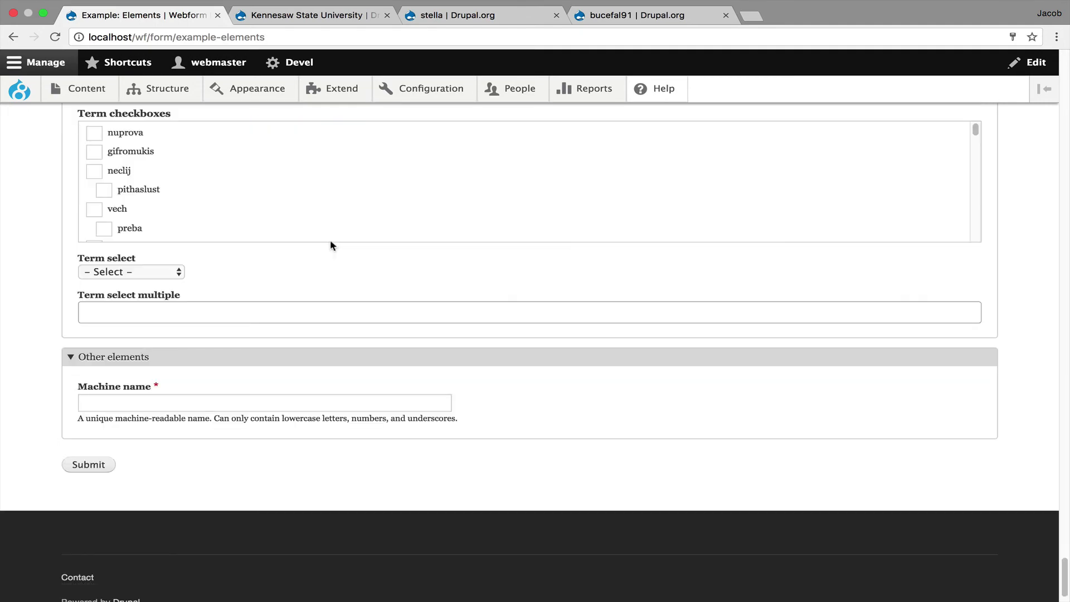
scroll(210, 279, up, 2)
click(104, 290)
click(94, 310)
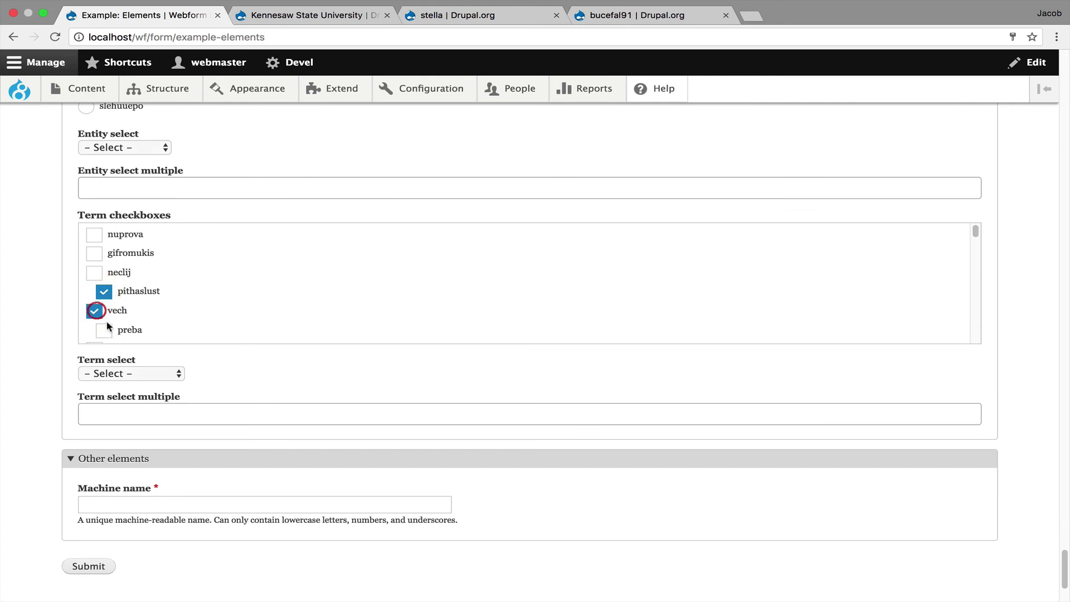
click(104, 329)
click(94, 271)
click(94, 253)
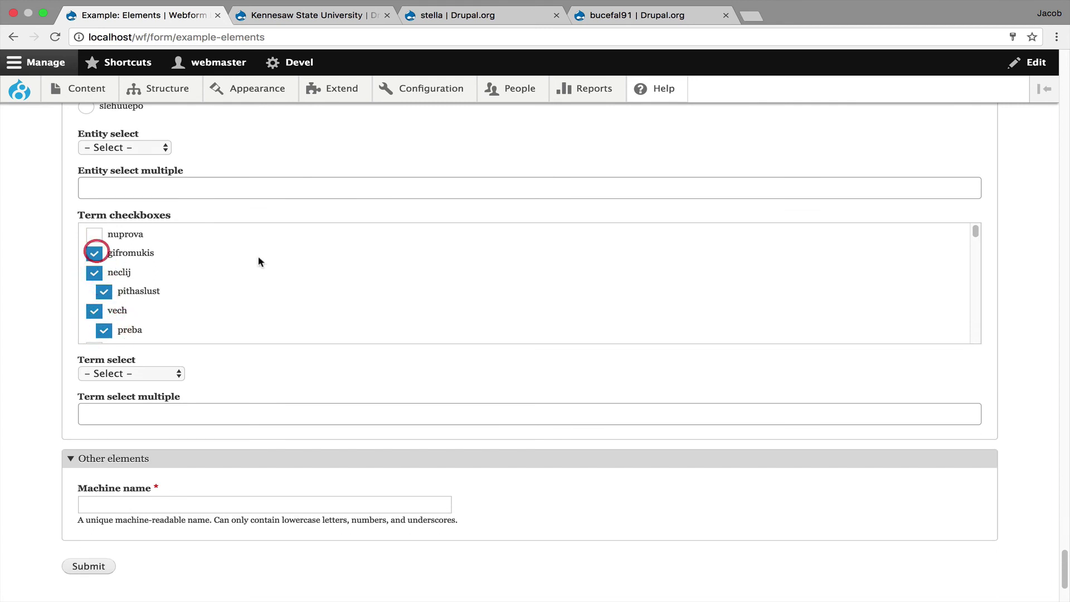
Choose the first Entity radios option, then return to the Webforms list.
scroll(258, 259, down, 3)
scroll(258, 258, down, 2)
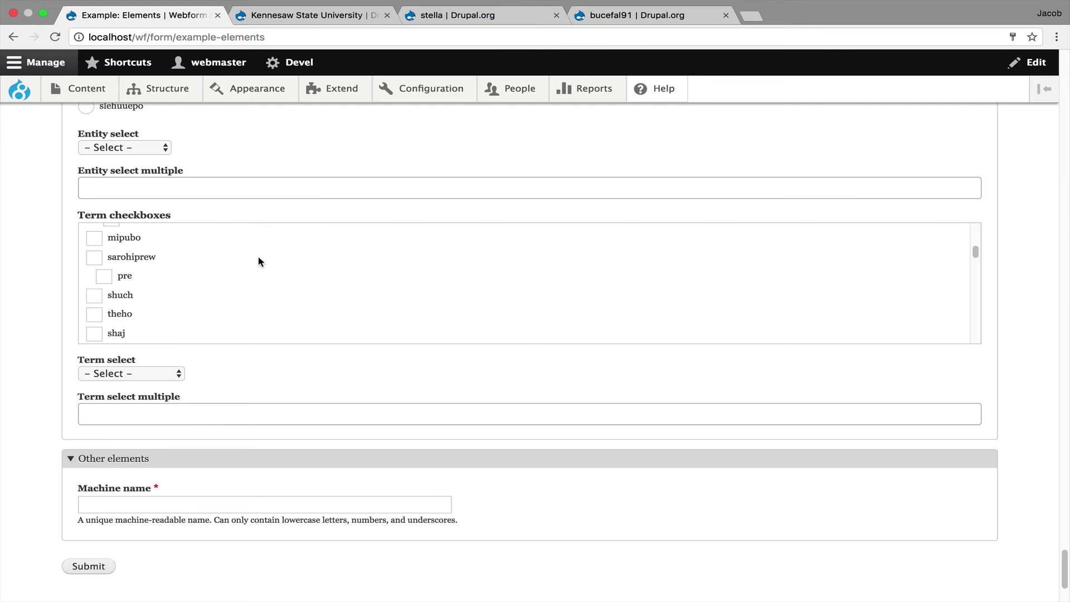
scroll(259, 257, up, 8)
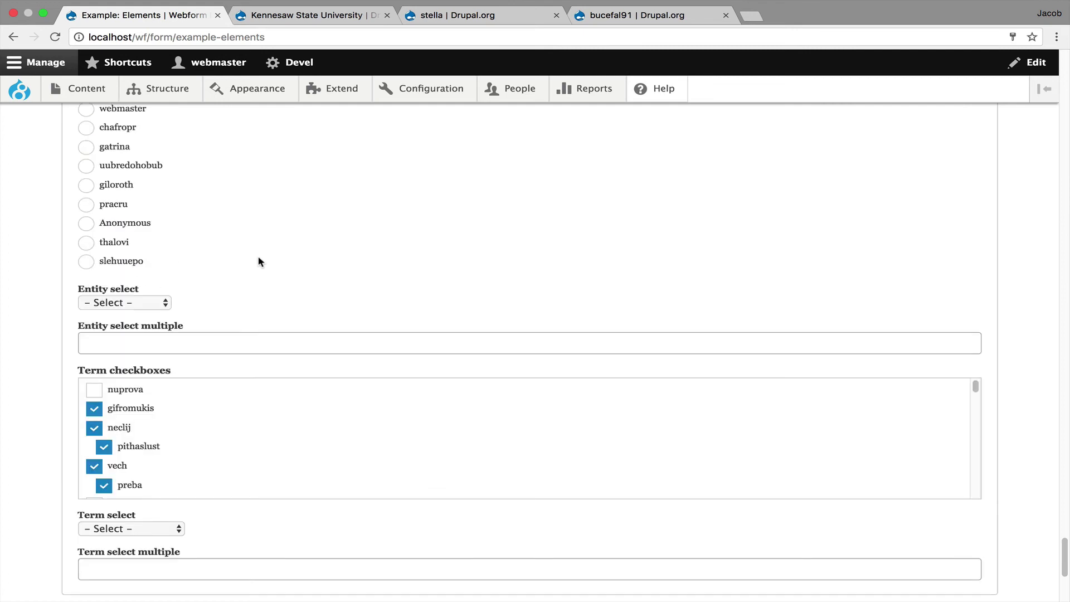
scroll(259, 262, up, 10)
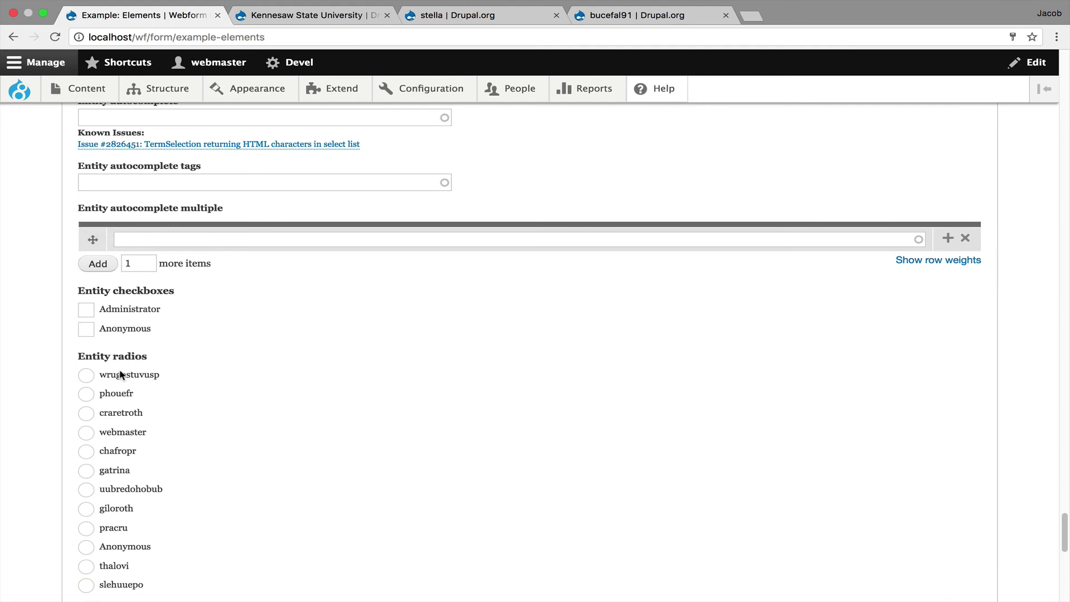
click(95, 376)
click(13, 37)
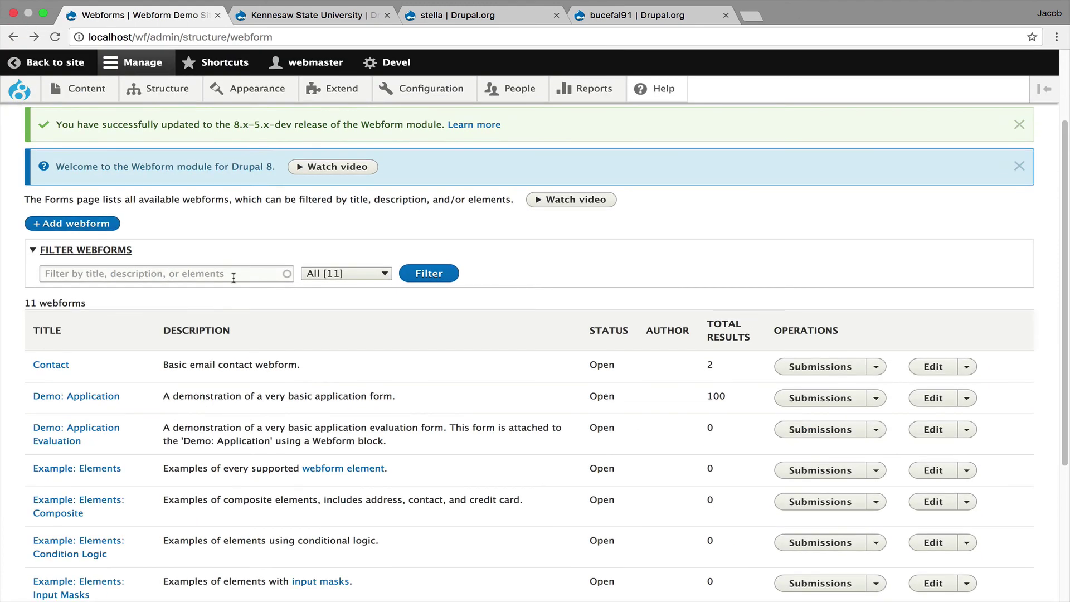
Open Example: Elements: Composite and view its Location fields with the Prospect Expy, Brooklyn map.
click(80, 501)
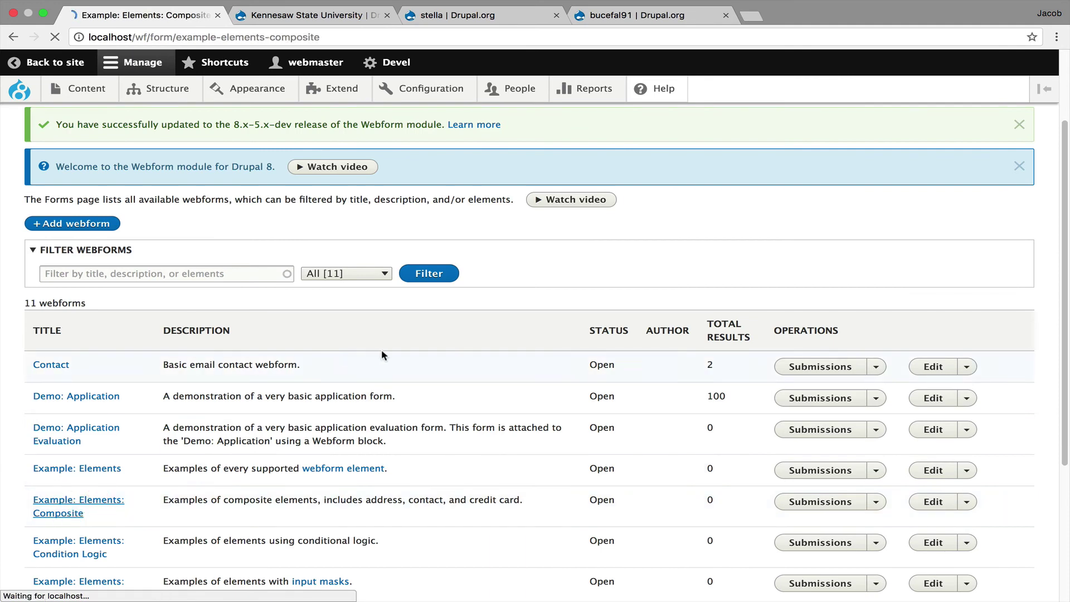
scroll(372, 346, down, 20)
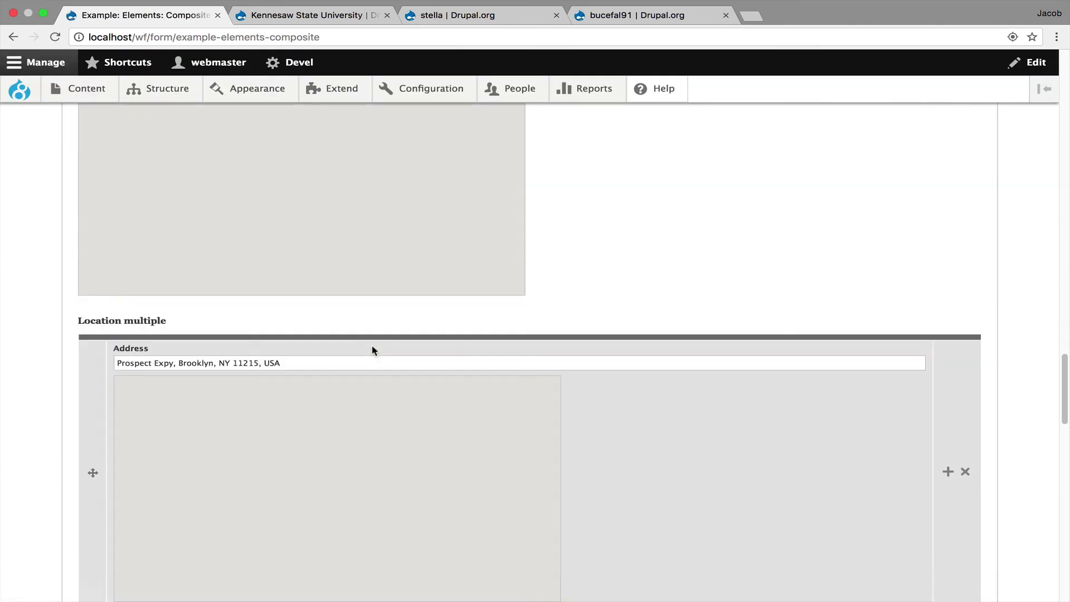
scroll(372, 350, down, 2)
scroll(372, 351, up, 4)
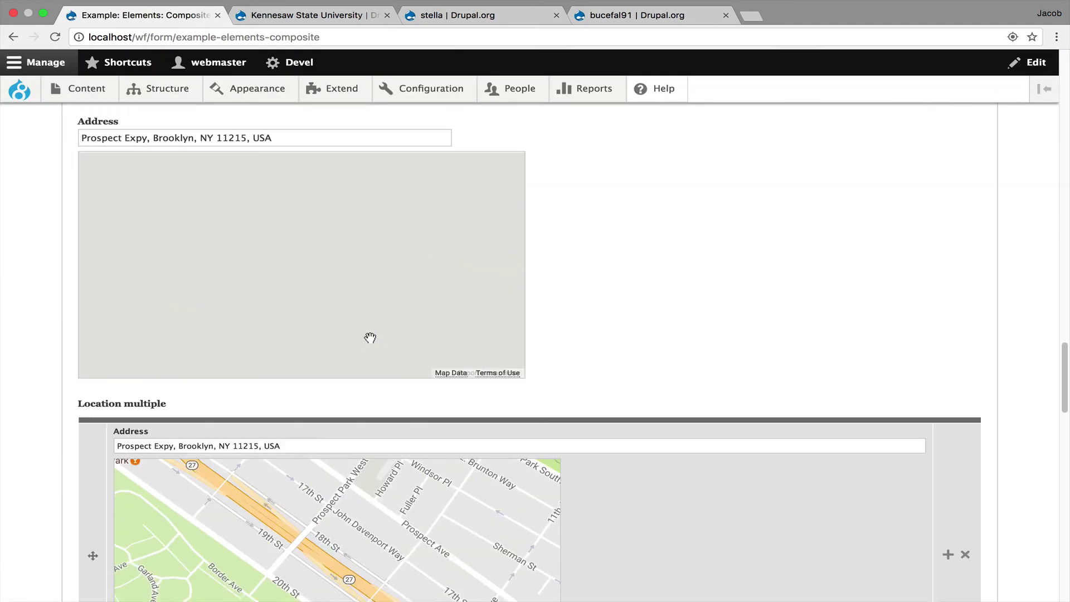